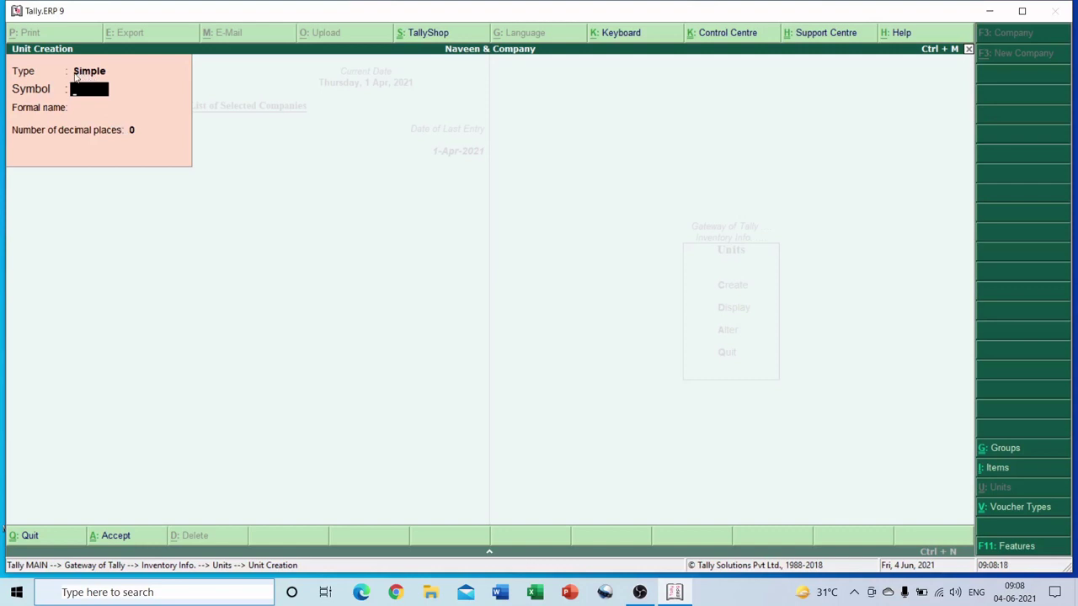
# Create a simple unit with symbol Kg, formal name Kilogram and 3 decimal places, and accept it.
pyautogui.click(90, 74)
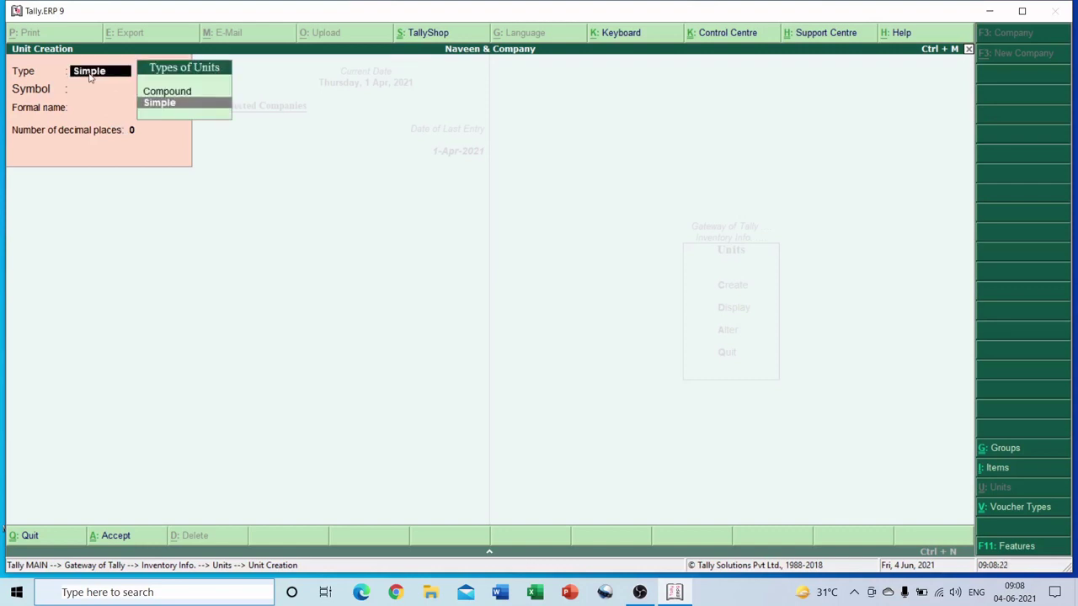
pyautogui.press('Return')
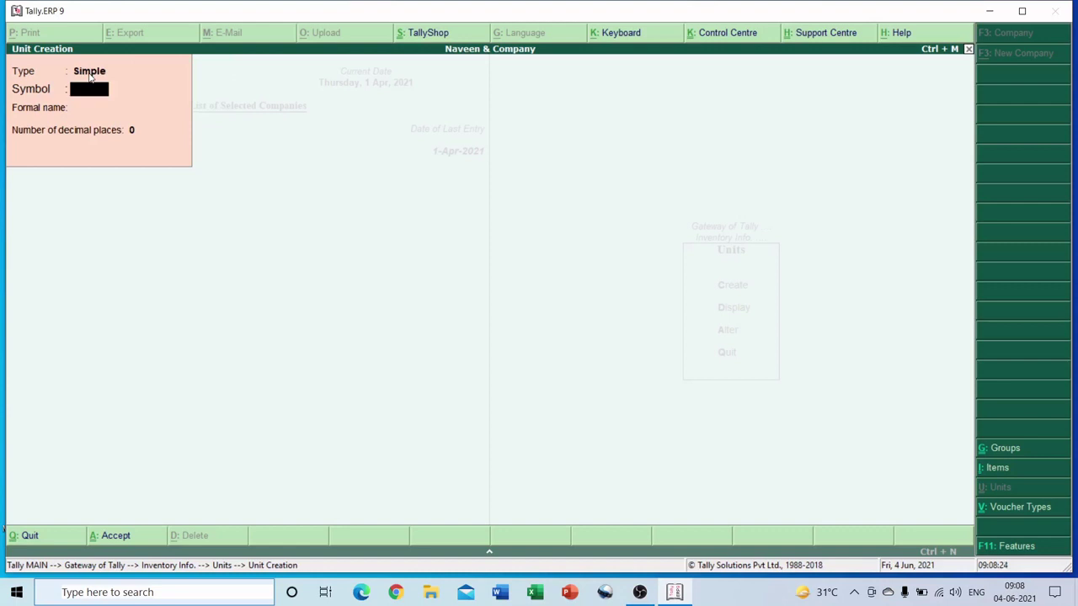
pyautogui.write('Kg')
pyautogui.press('Return')
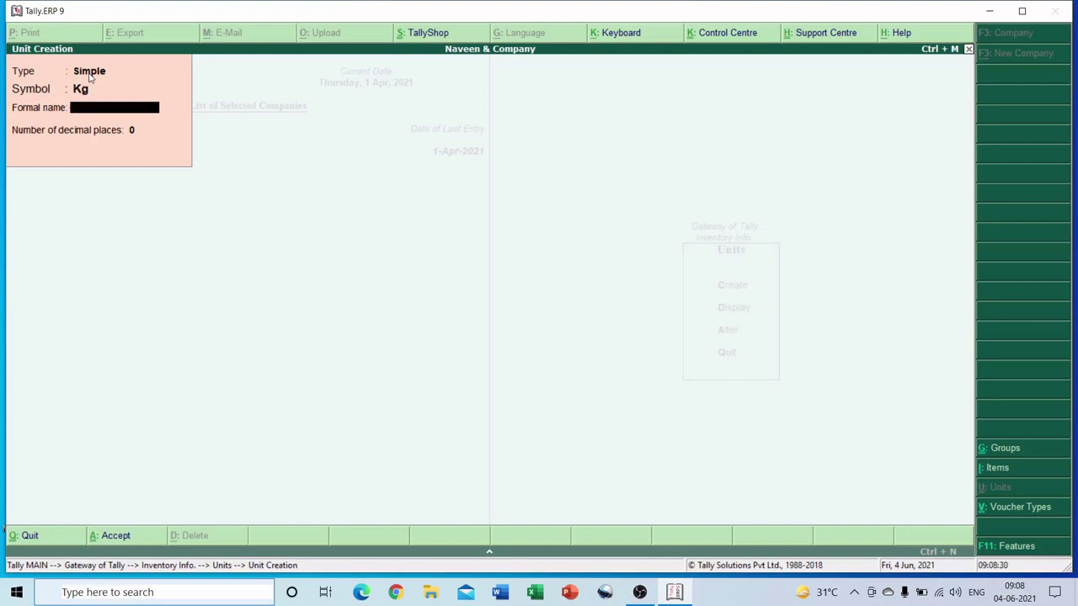
pyautogui.write('Kilogram')
pyautogui.press('Return')
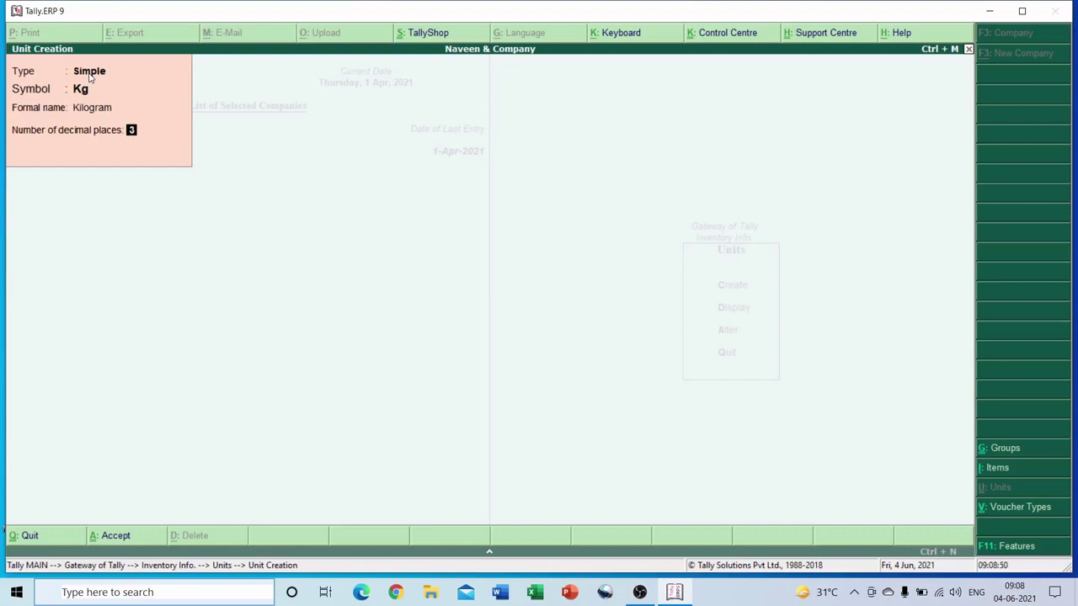
pyautogui.press('Return')
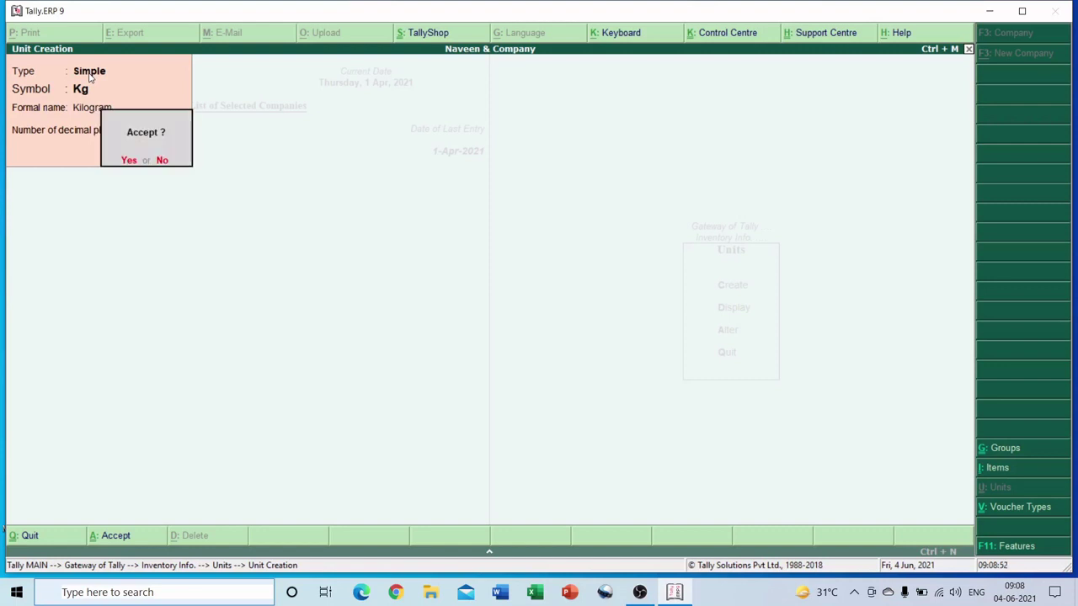
pyautogui.press('y')
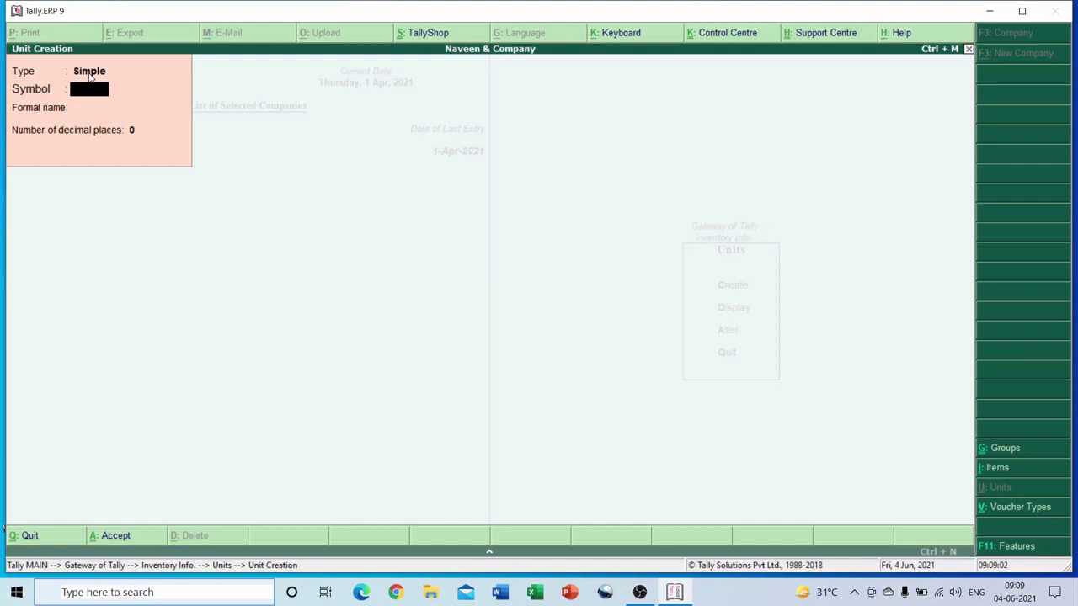
# Create a simple unit with symbol grm, formal name Gram and 0 decimal places, and accept it.
pyautogui.write('grm')
pyautogui.press('Return')
pyautogui.write('Gra')
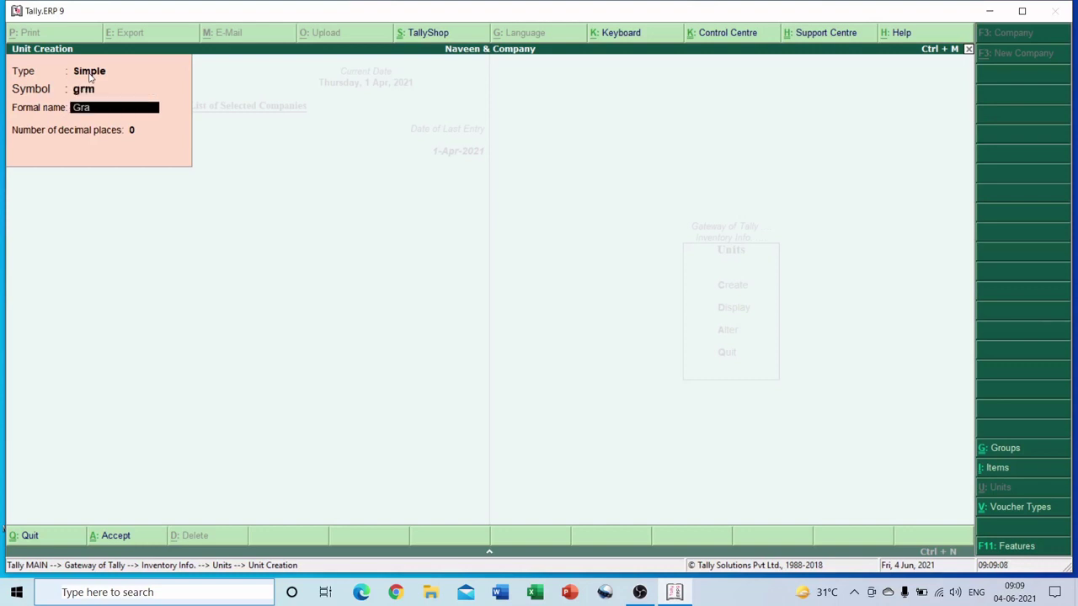
pyautogui.write('m')
pyautogui.press('Return')
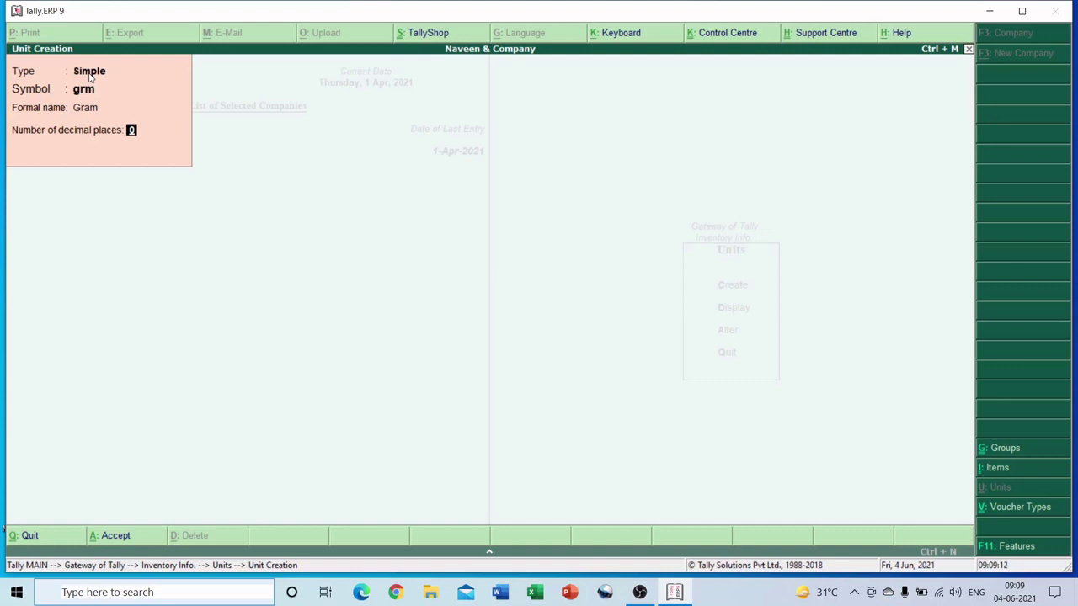
pyautogui.press('Return')
pyautogui.press('Return')
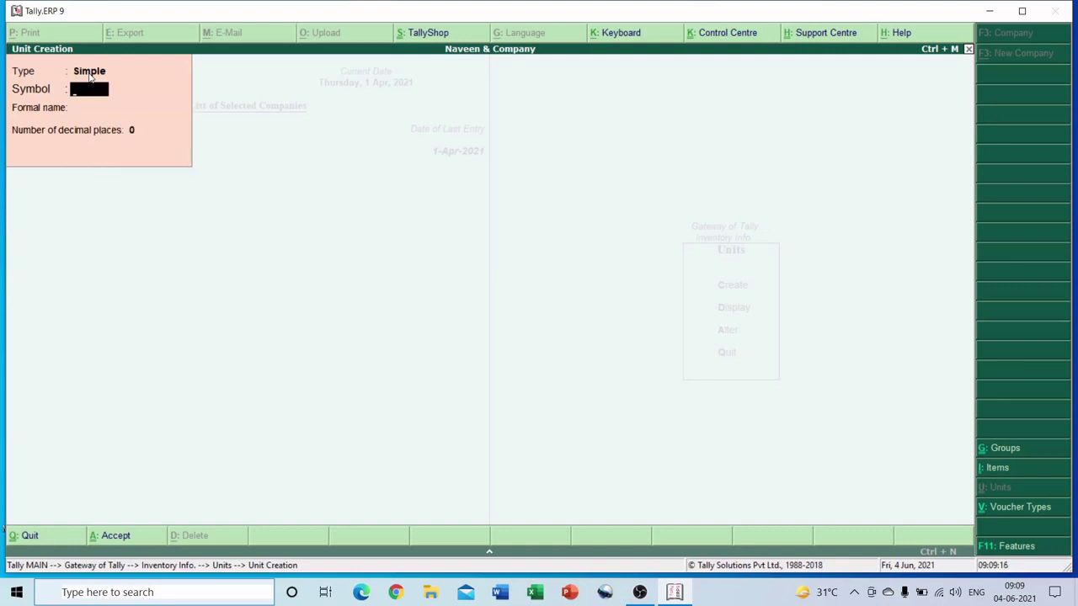
# Set the new unit's type to Compound and choose Kg as its first unit.
pyautogui.click(89, 74)
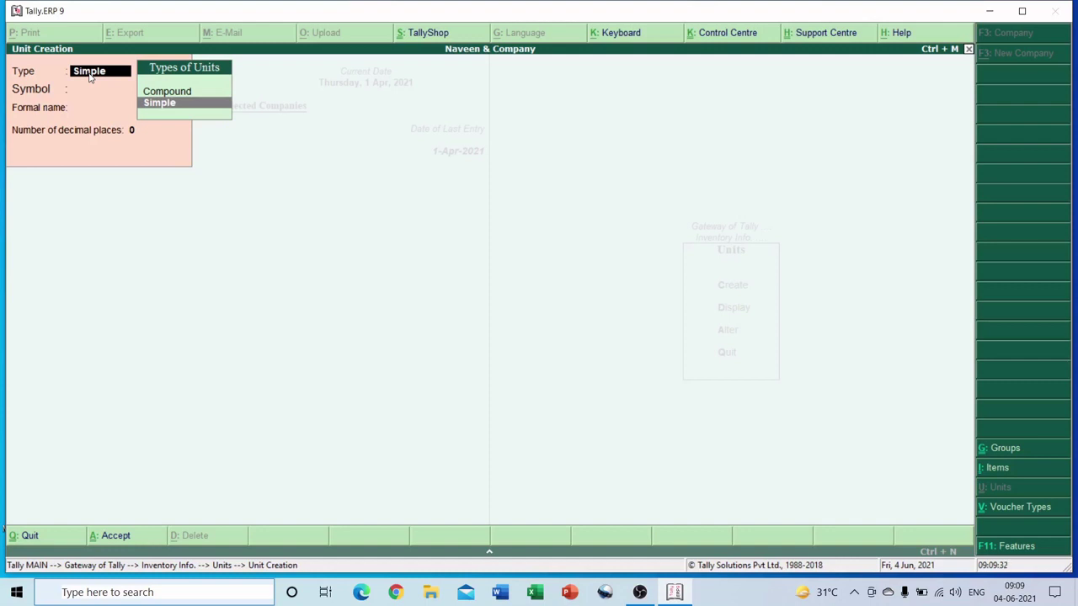
pyautogui.press('Up')
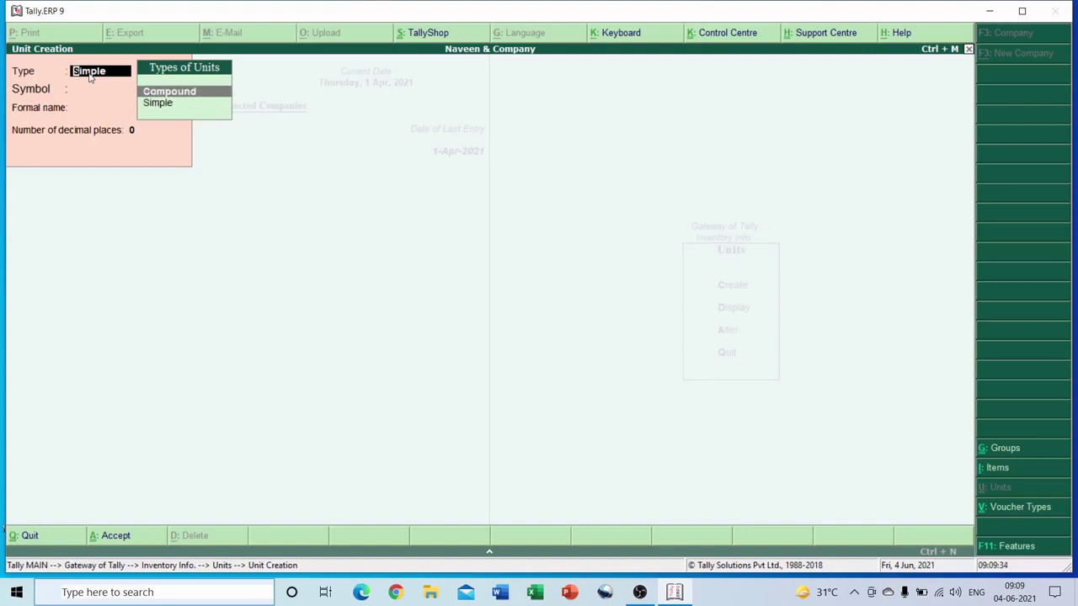
pyautogui.press('Return')
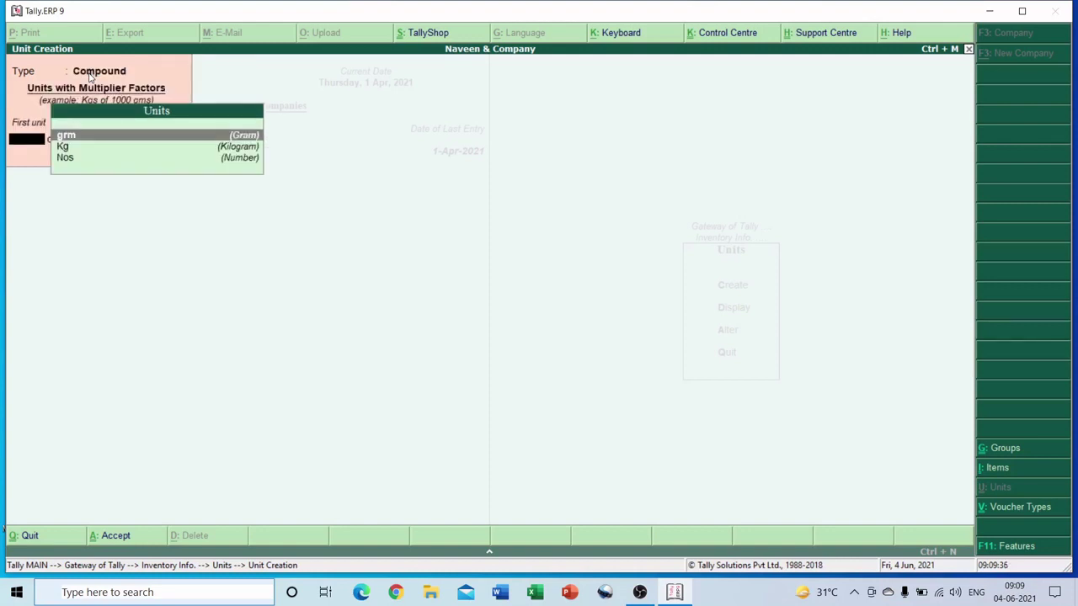
pyautogui.press('Down')
pyautogui.press('Down')
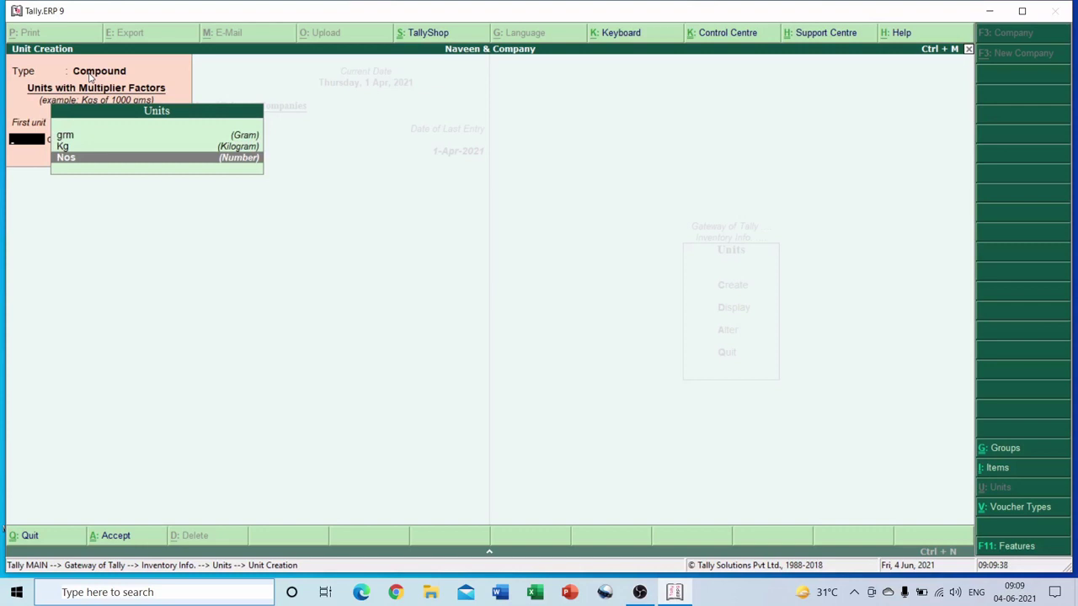
pyautogui.press('Up')
pyautogui.press('Up')
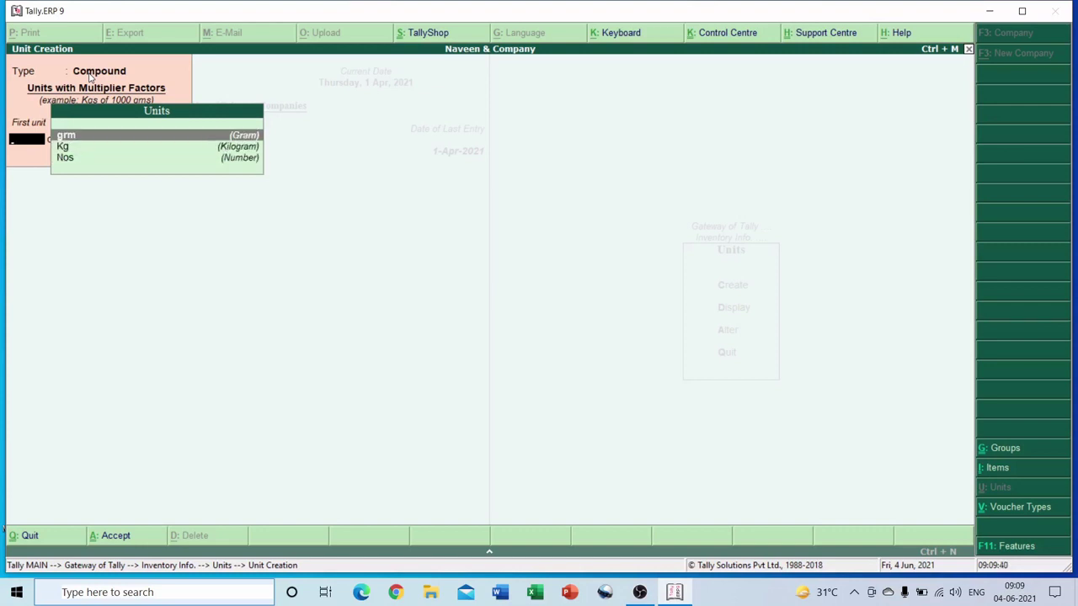
pyautogui.press('Down')
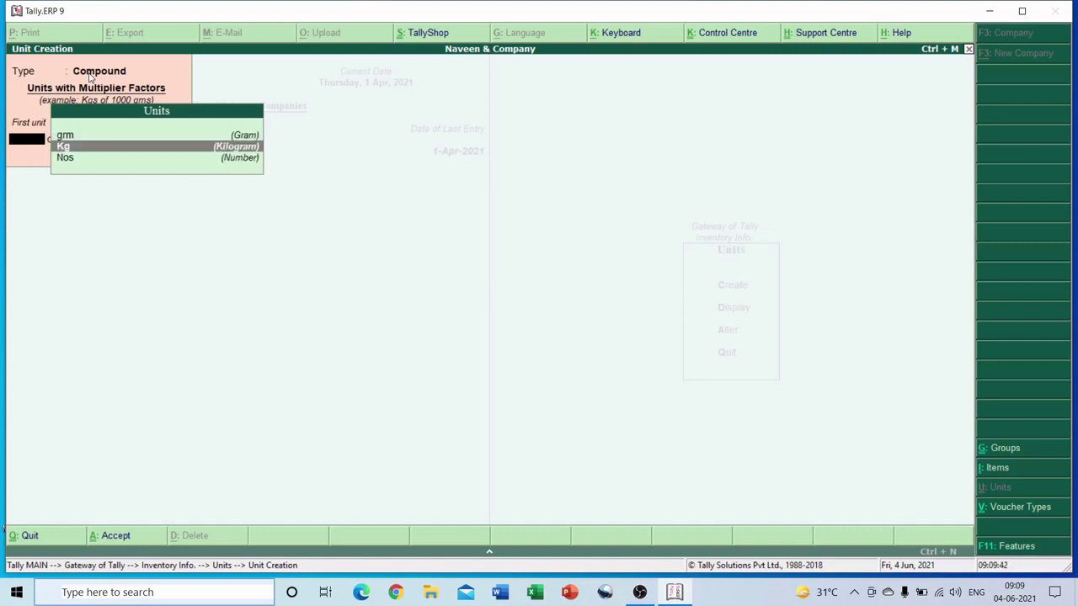
pyautogui.press('Return')
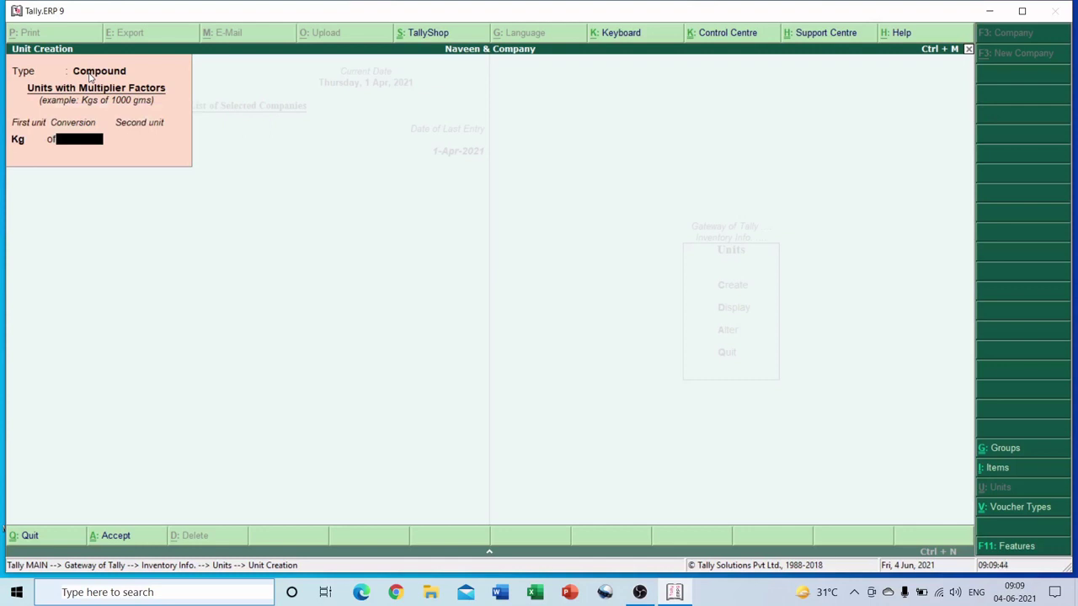
# Set the compound unit's conversion to 1000 with grm as second unit, save it and leave unit creation.
pyautogui.write('gram')
pyautogui.press('BackSpace')
pyautogui.press('BackSpace')
pyautogui.press('BackSpace')
pyautogui.press('BackSpace')
pyautogui.write('1000')
pyautogui.press('Return')
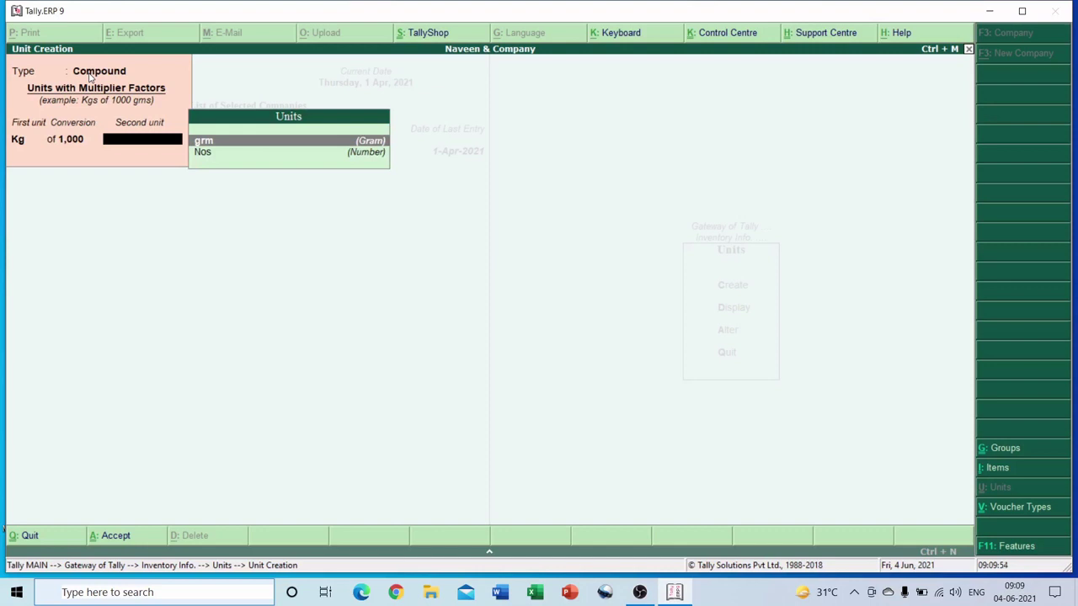
pyautogui.press('Return')
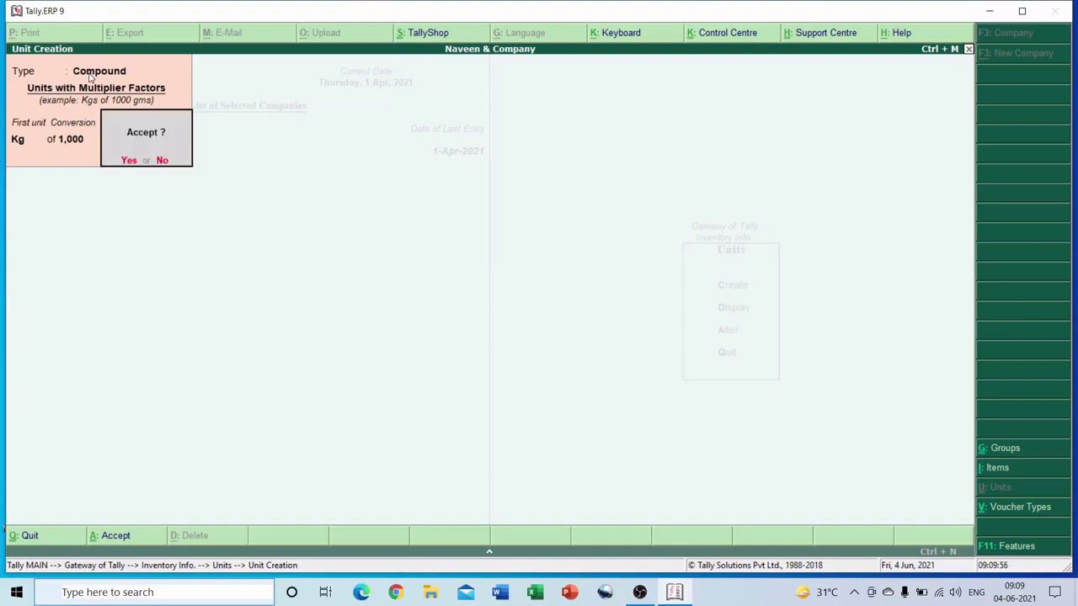
pyautogui.press('Return')
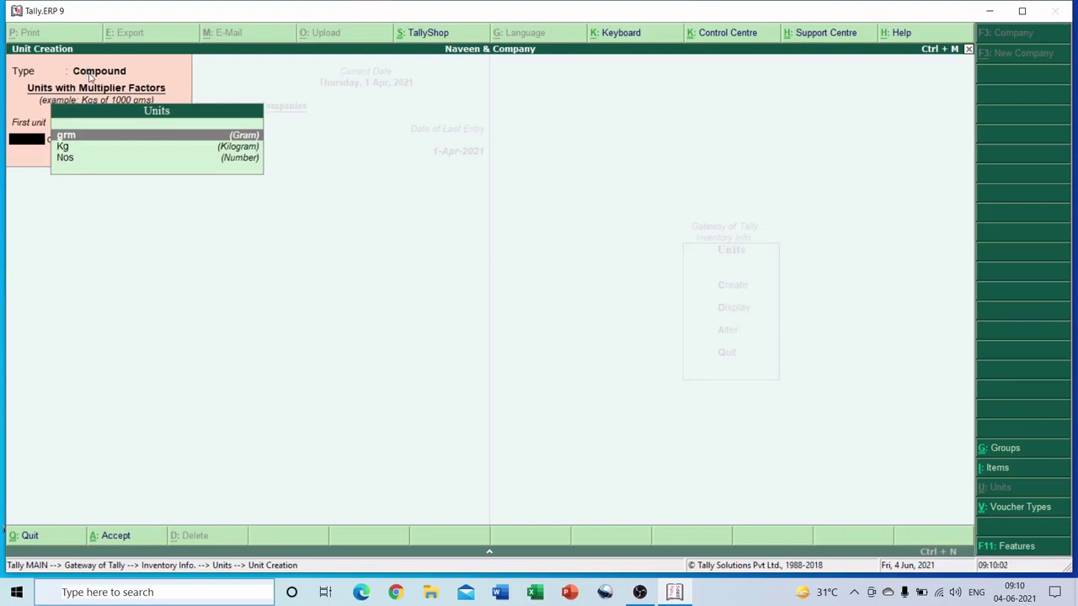
pyautogui.press('Escape')
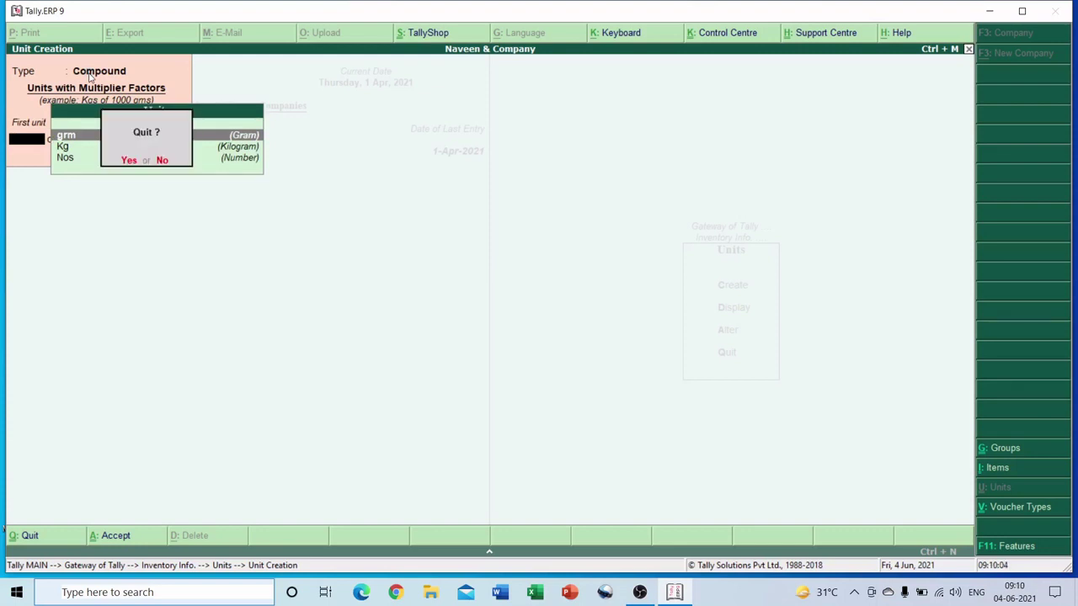
pyautogui.press('y')
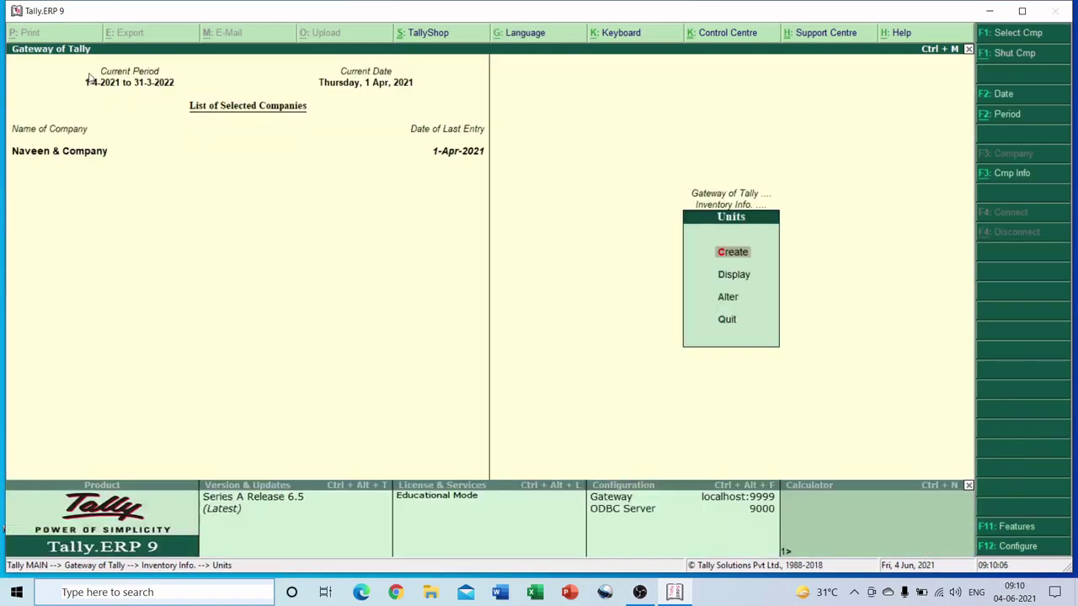
# Display the list of existing units and review the simple and compound entries.
pyautogui.press('Down')
pyautogui.press('Return')
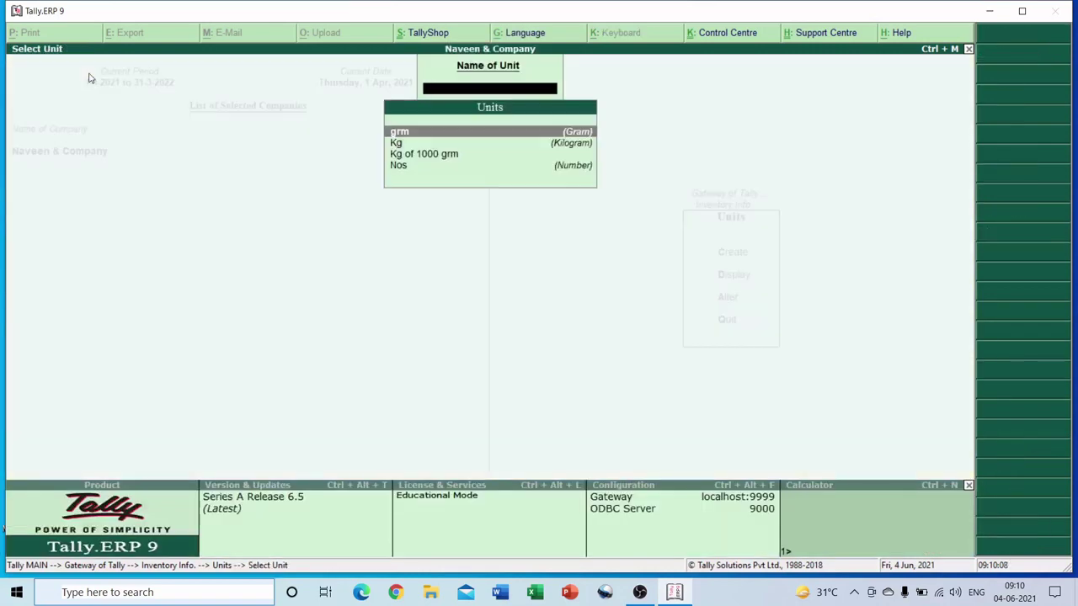
pyautogui.press('Down')
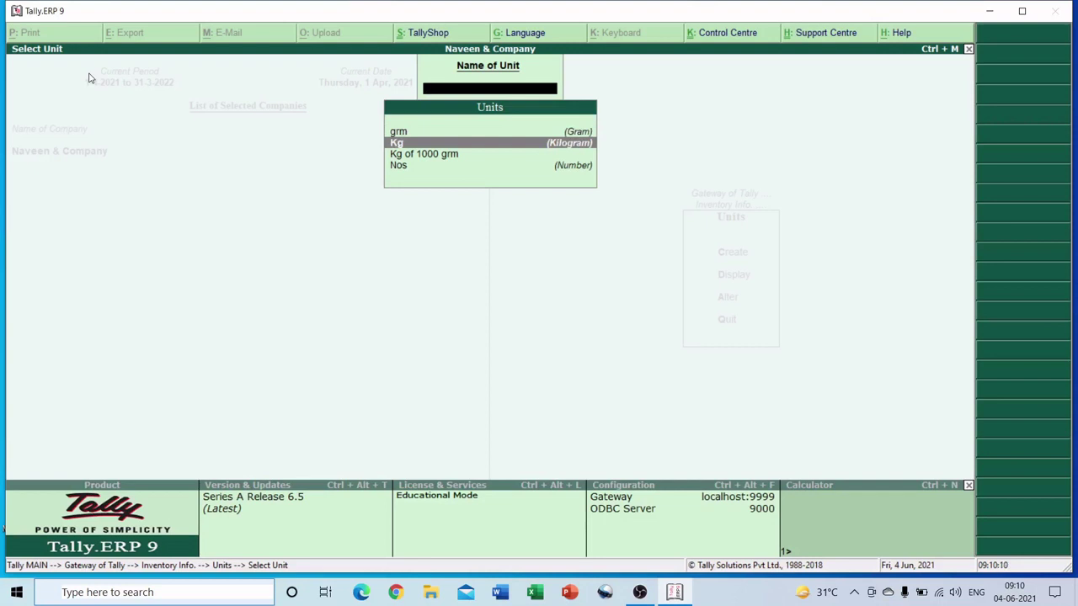
pyautogui.press('Up')
pyautogui.press('Down')
pyautogui.press('Down')
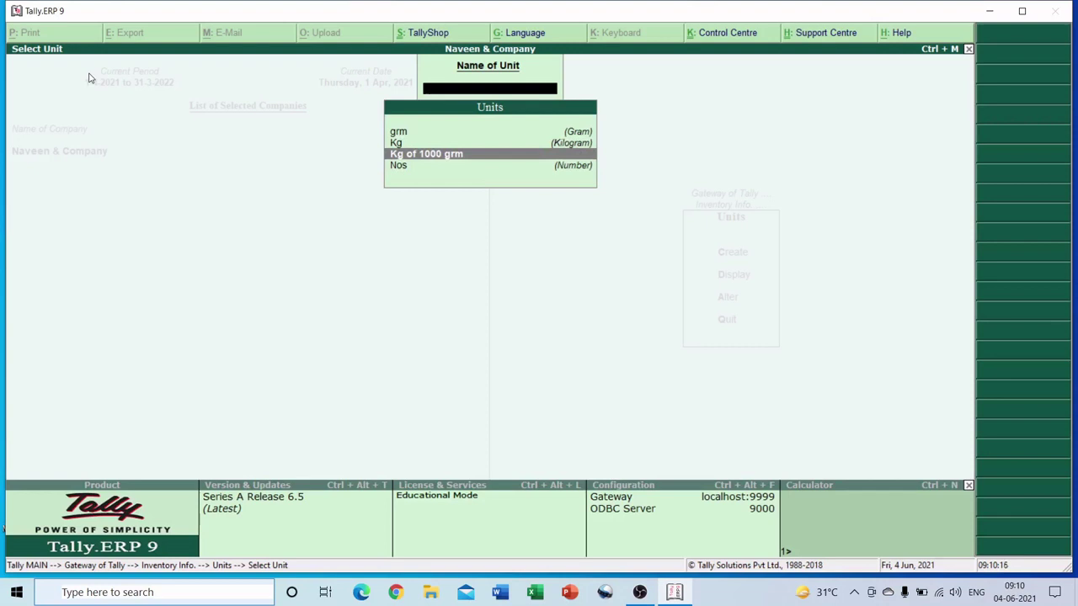
pyautogui.press('Down')
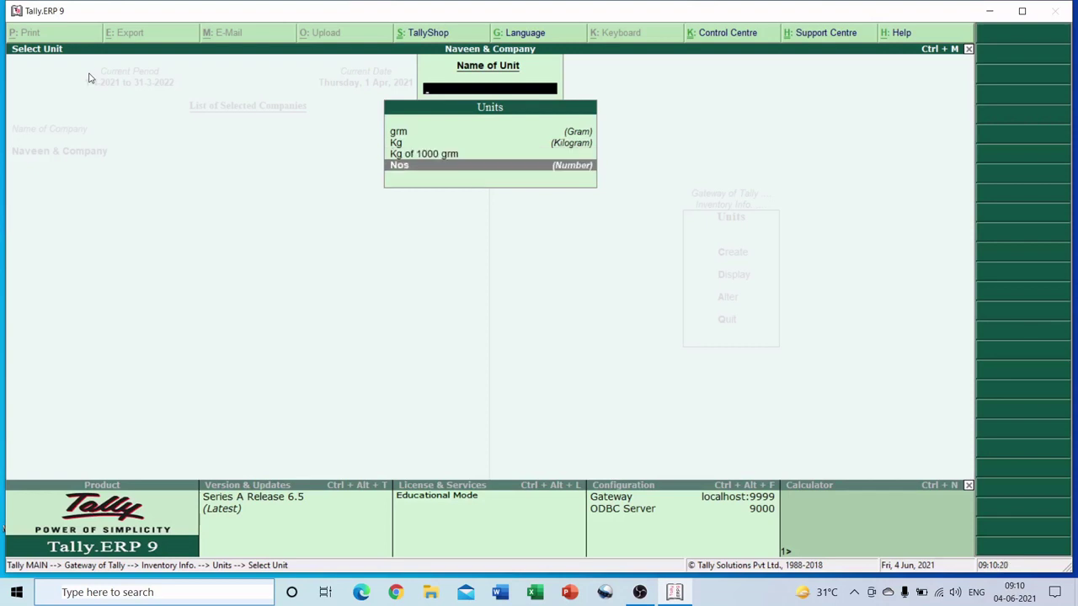
pyautogui.press('Up')
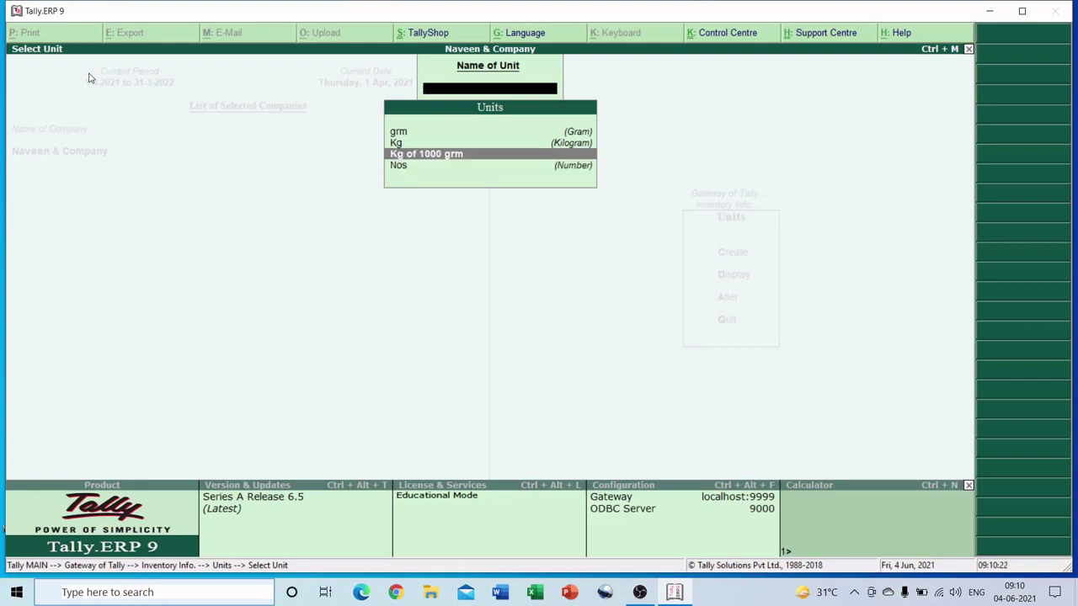
pyautogui.press('Up')
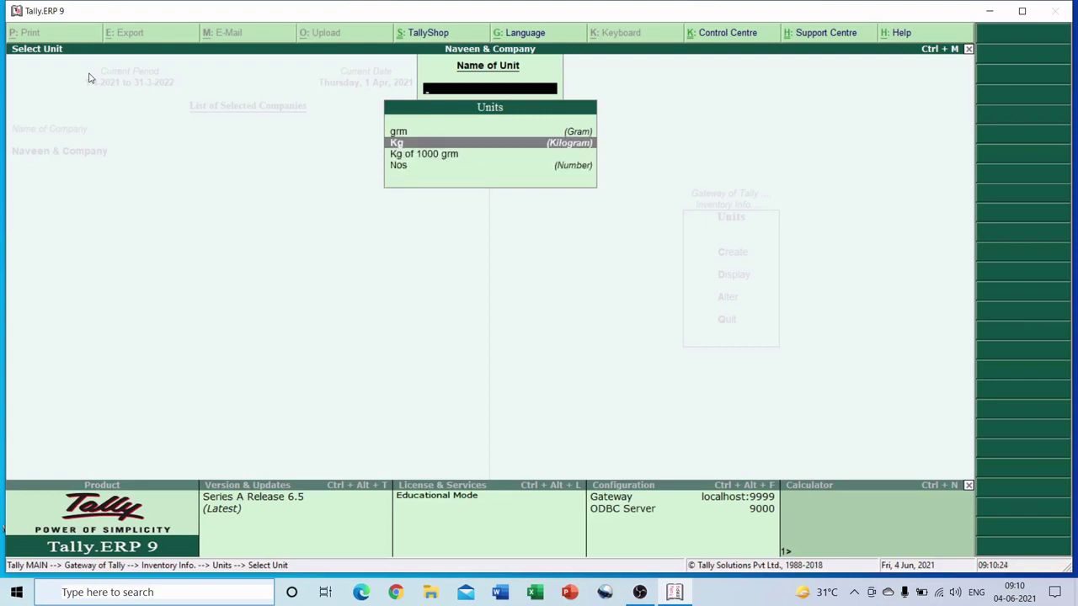
pyautogui.press('Escape')
pyautogui.press('Down')
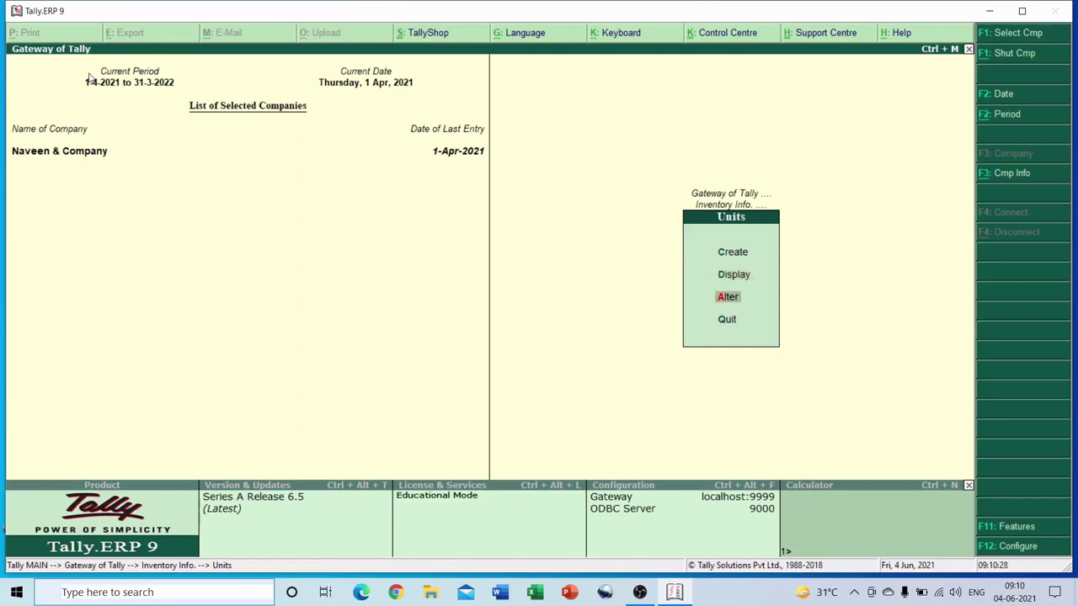
pyautogui.press('Down')
pyautogui.press('Up')
pyautogui.press('Up')
pyautogui.press('Up')
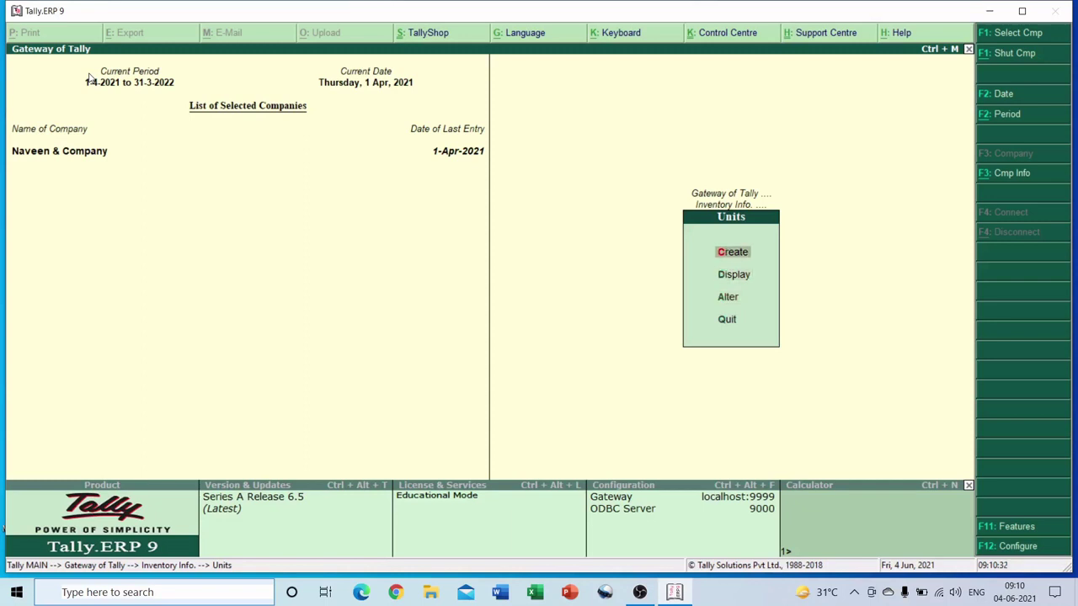
# Leave the units section and open the Stock Groups options within the inventory masters.
pyautogui.press('Escape')
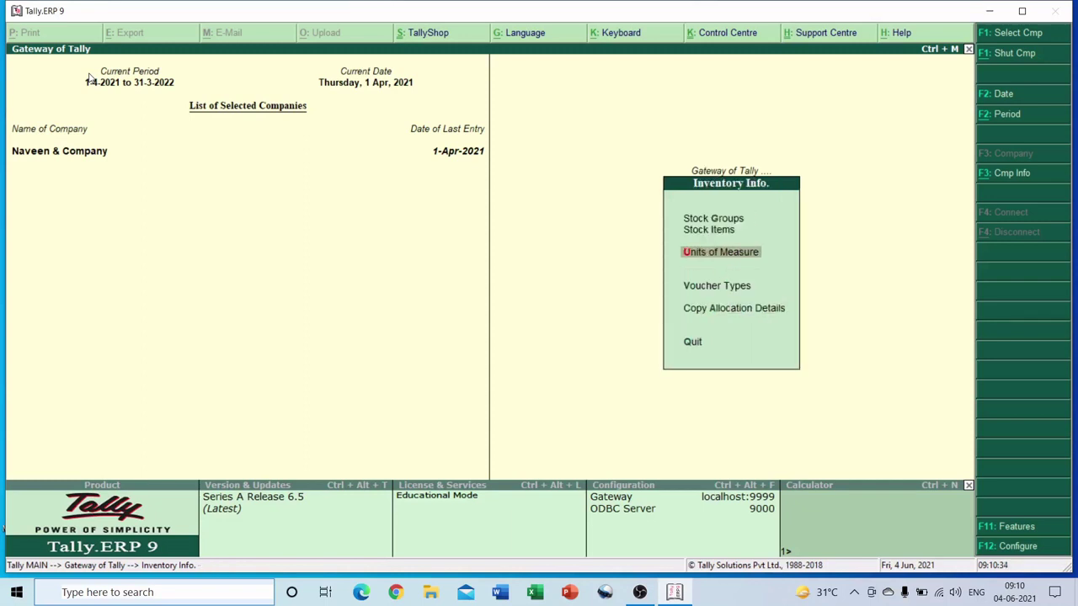
pyautogui.press('Up')
pyautogui.press('Up')
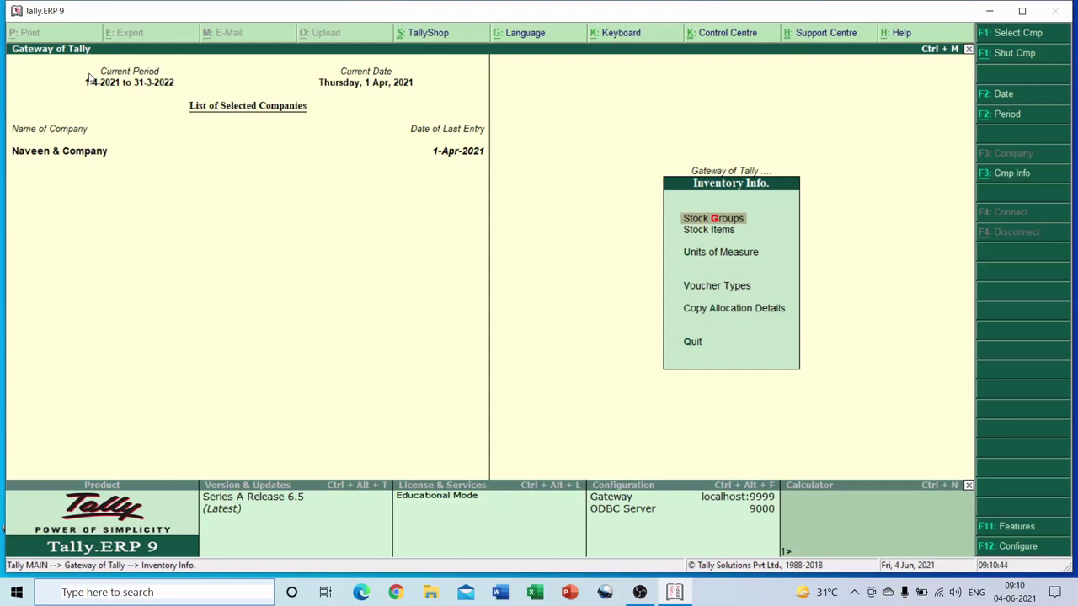
pyautogui.press('Return')
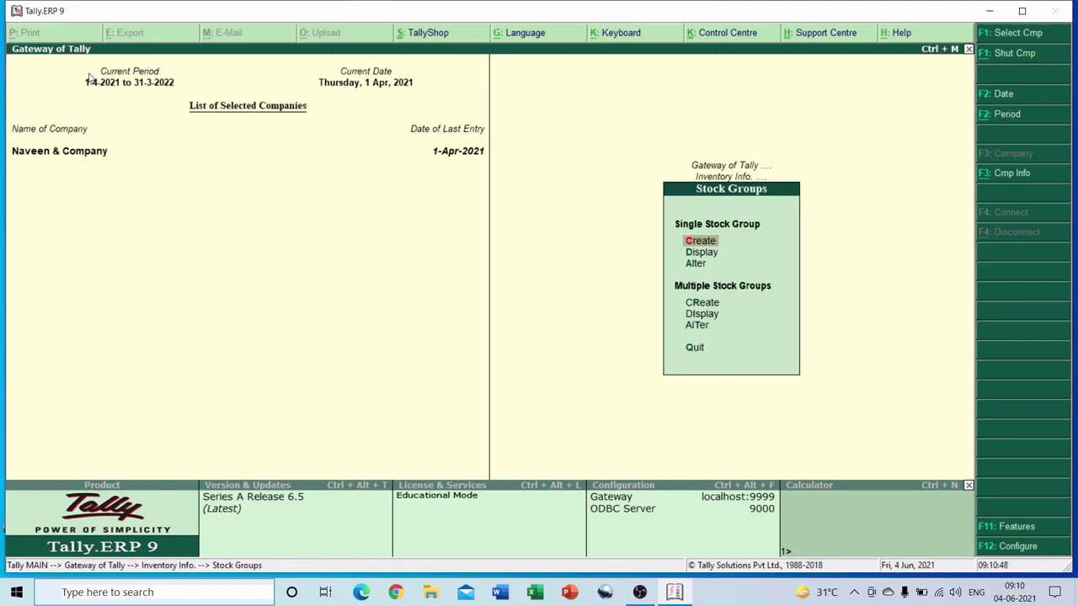
pyautogui.press('Escape')
pyautogui.press('Escape')
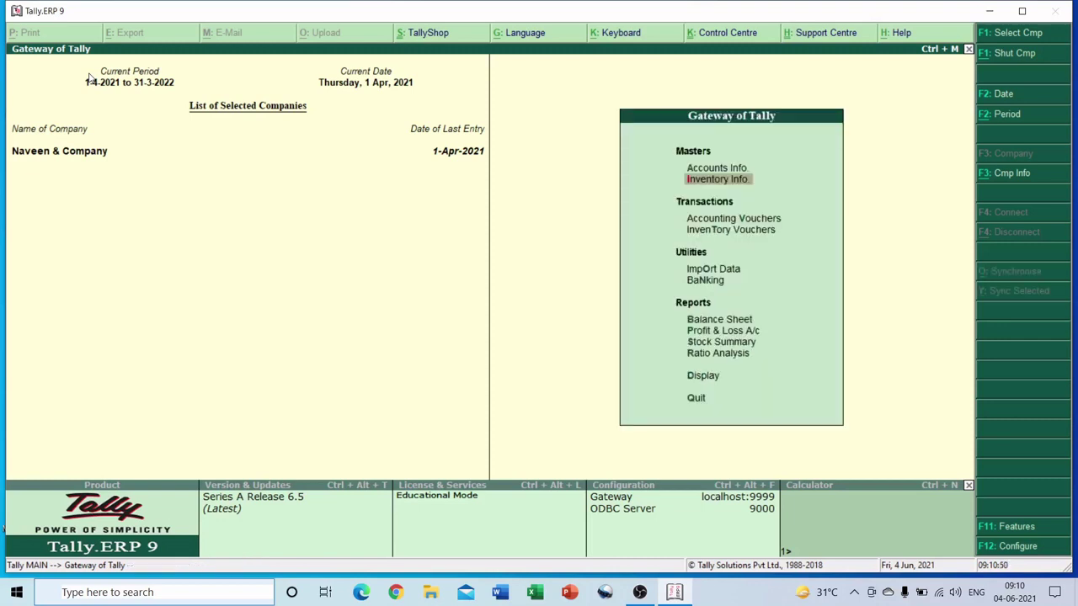
pyautogui.press('i')
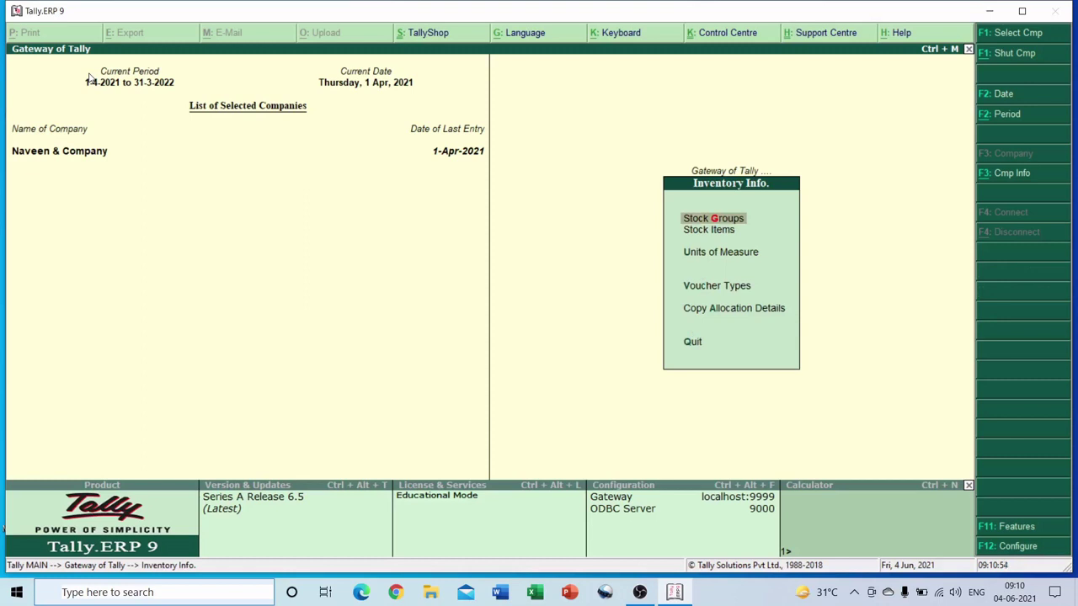
pyautogui.press('g')
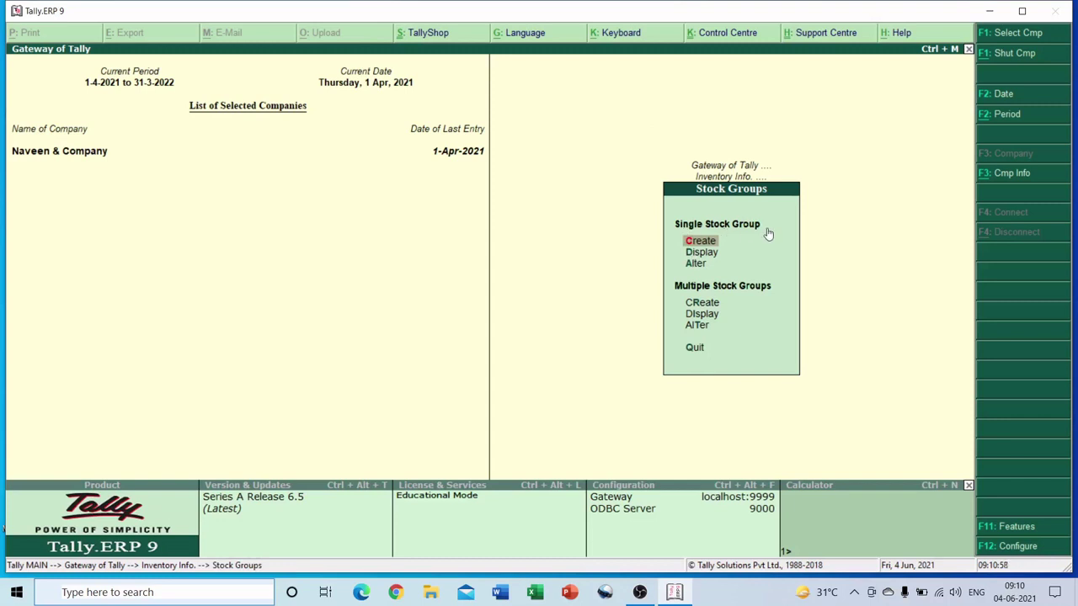
# Create a single stock group named Samsung under Primary, with quantities of items added set to Yes, and save it.
pyautogui.click(705, 243)
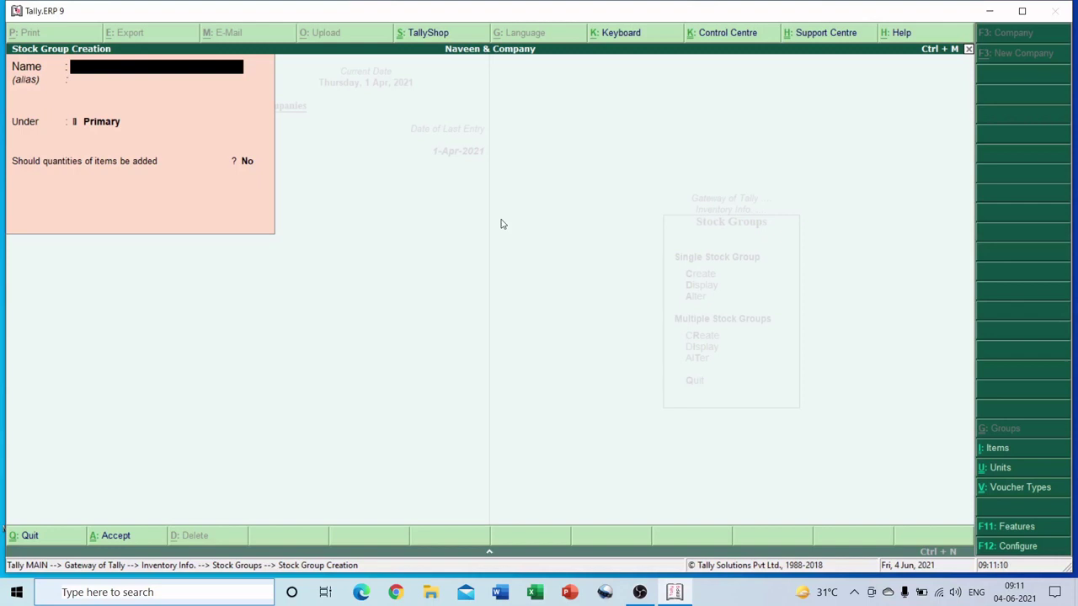
pyautogui.write('Samsung')
pyautogui.press('Return')
pyautogui.press('Return')
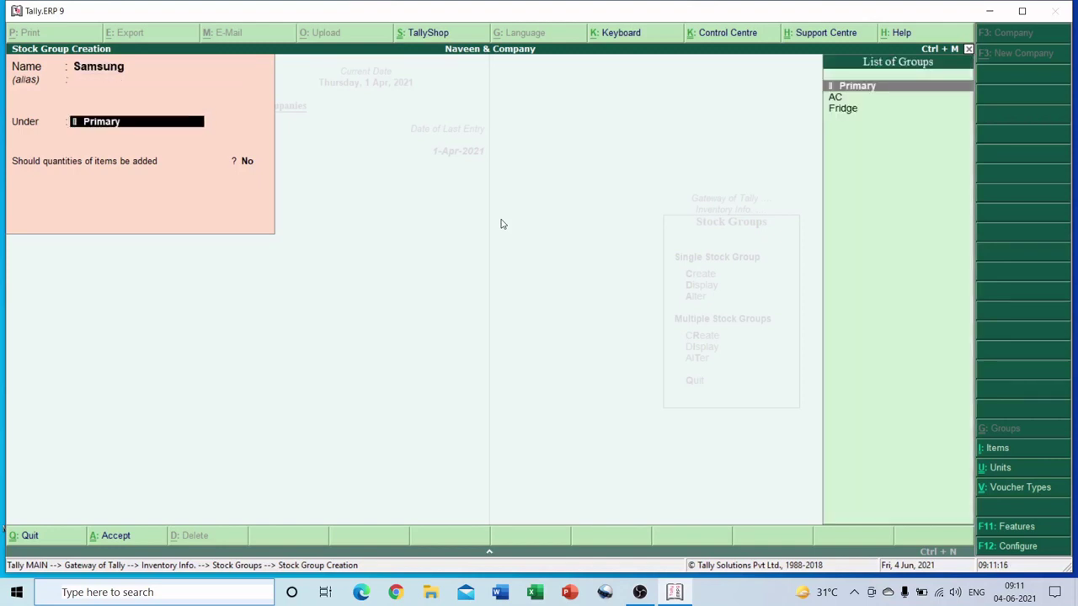
pyautogui.press('Return')
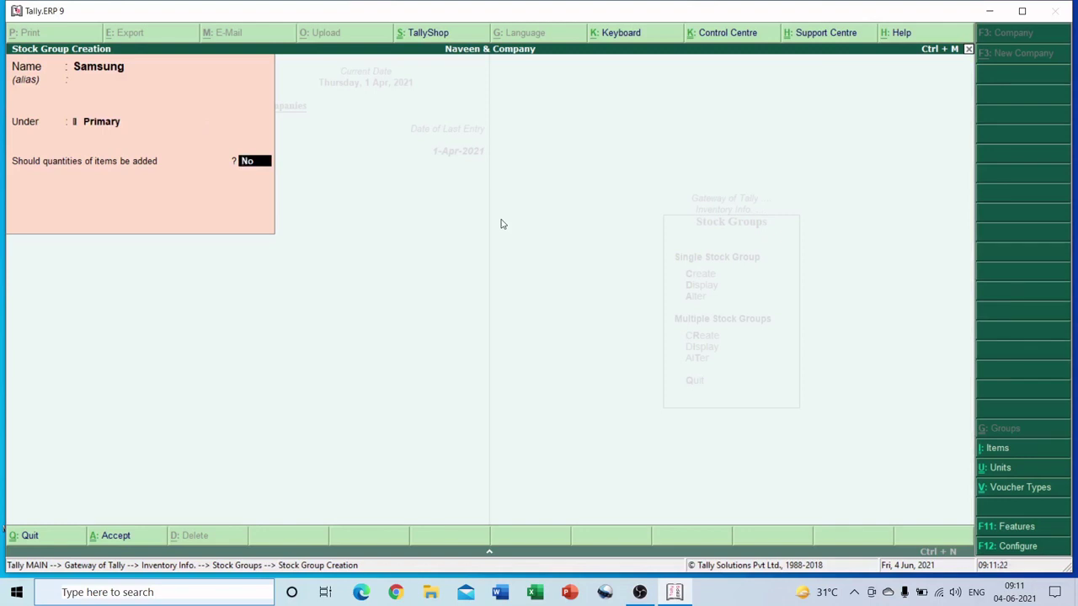
pyautogui.press('y')
pyautogui.press('Return')
pyautogui.press('y')
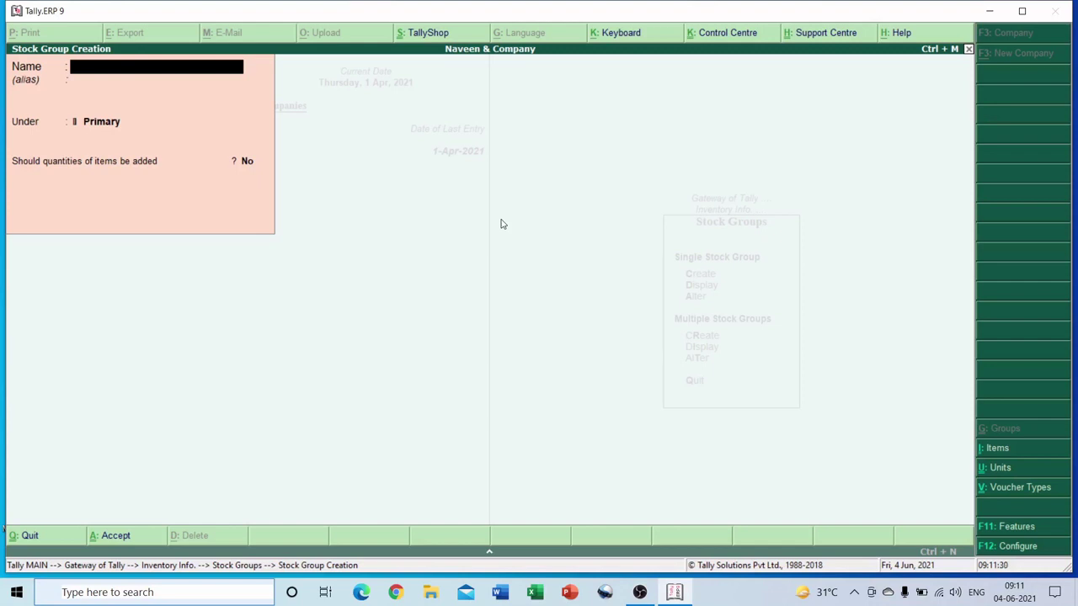
# Name the next single stock group LG.
pyautogui.write('Video')
pyautogui.press('BackSpace')
pyautogui.press('BackSpace')
pyautogui.press('BackSpace')
pyautogui.press('BackSpace')
pyautogui.press('BackSpace')
pyautogui.write('Lg')
pyautogui.write('G')
# Save the LG group under Primary with quantities of items added set to Yes, and leave single group creation.
pyautogui.press('Return')
pyautogui.press('Return')
pyautogui.press('Return')
pyautogui.press('y')
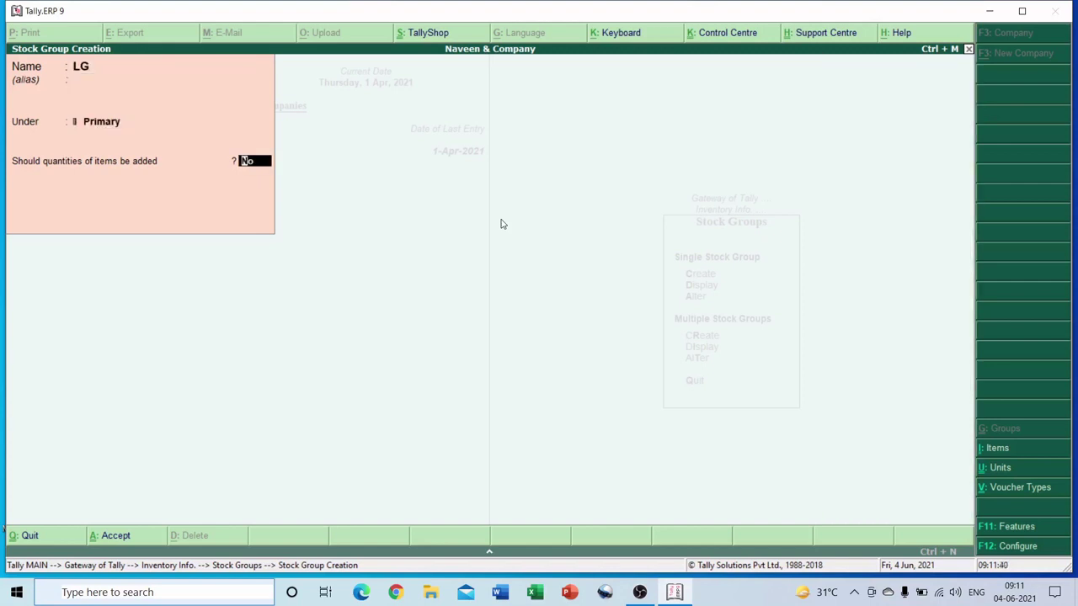
pyautogui.press('Return')
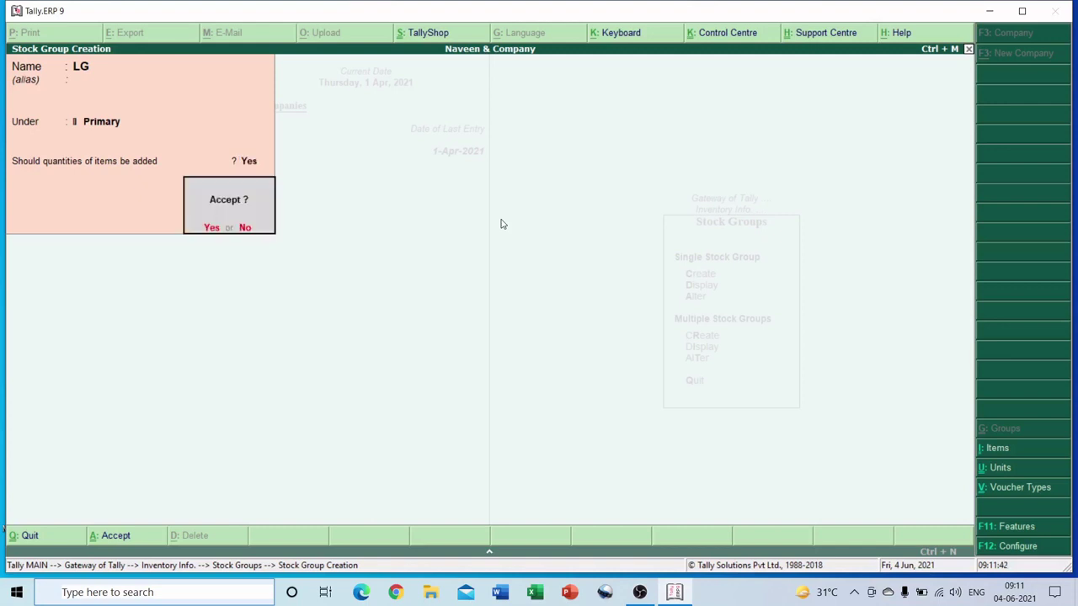
pyautogui.press('y')
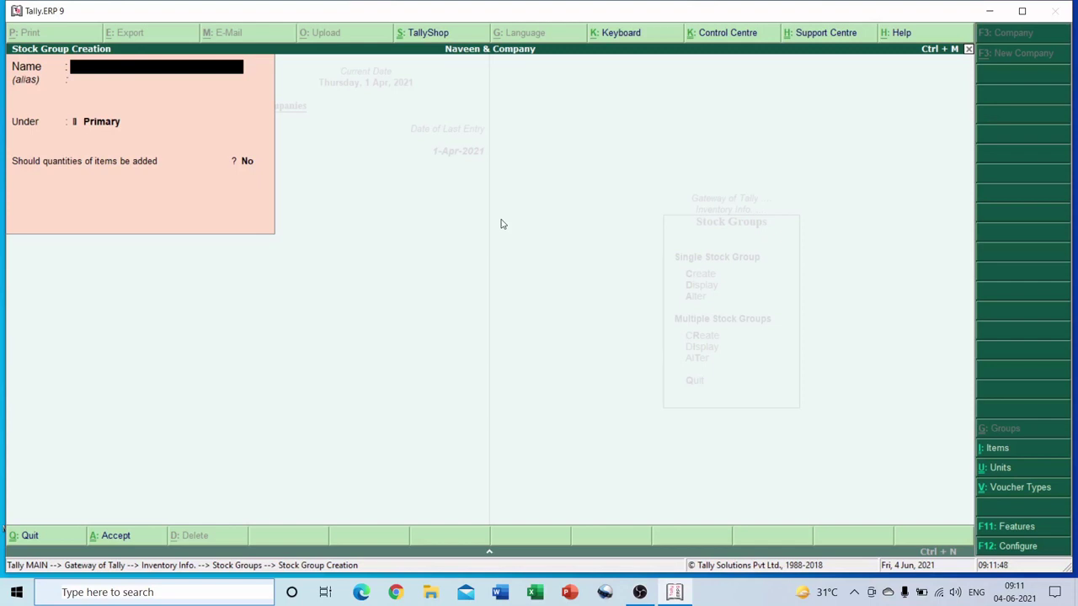
pyautogui.press('Escape')
pyautogui.press('y')
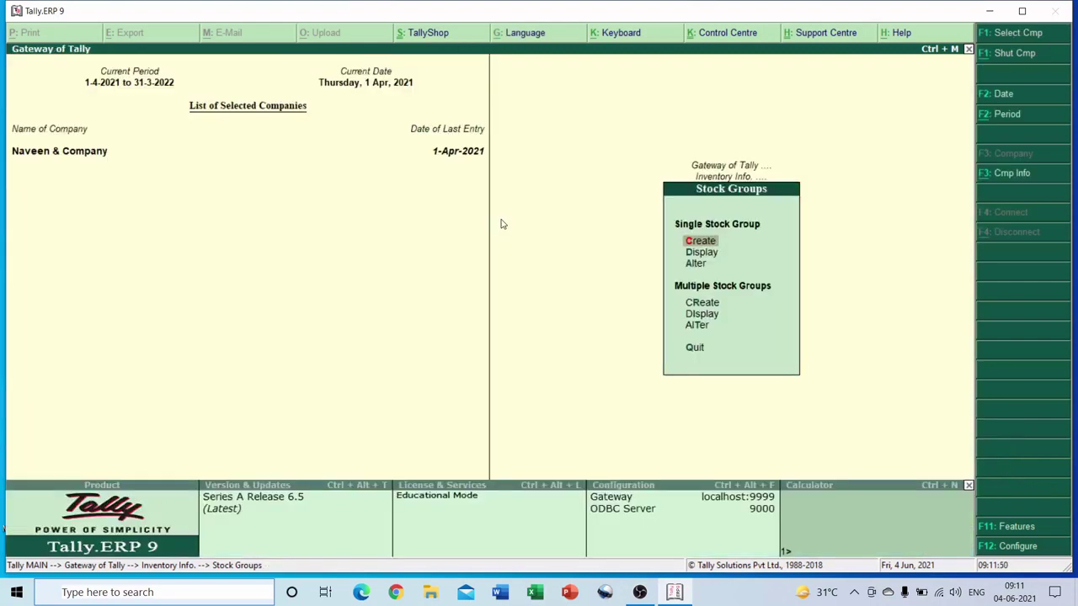
# Start creating multiple stock groups with Samsung as the parent group.
pyautogui.press('Down')
pyautogui.press('Down')
pyautogui.press('Down')
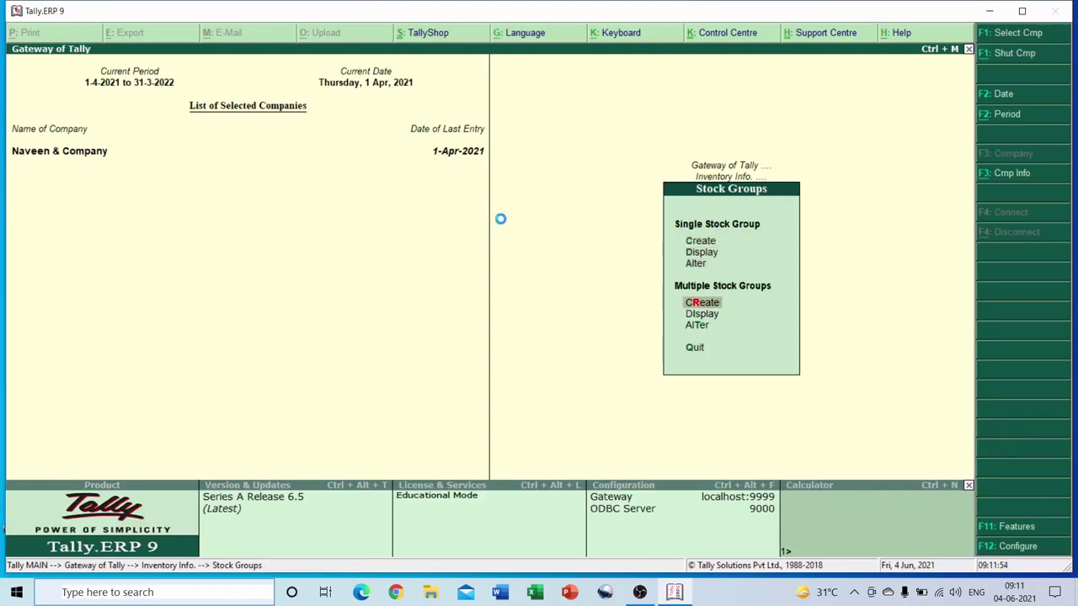
pyautogui.press('Return')
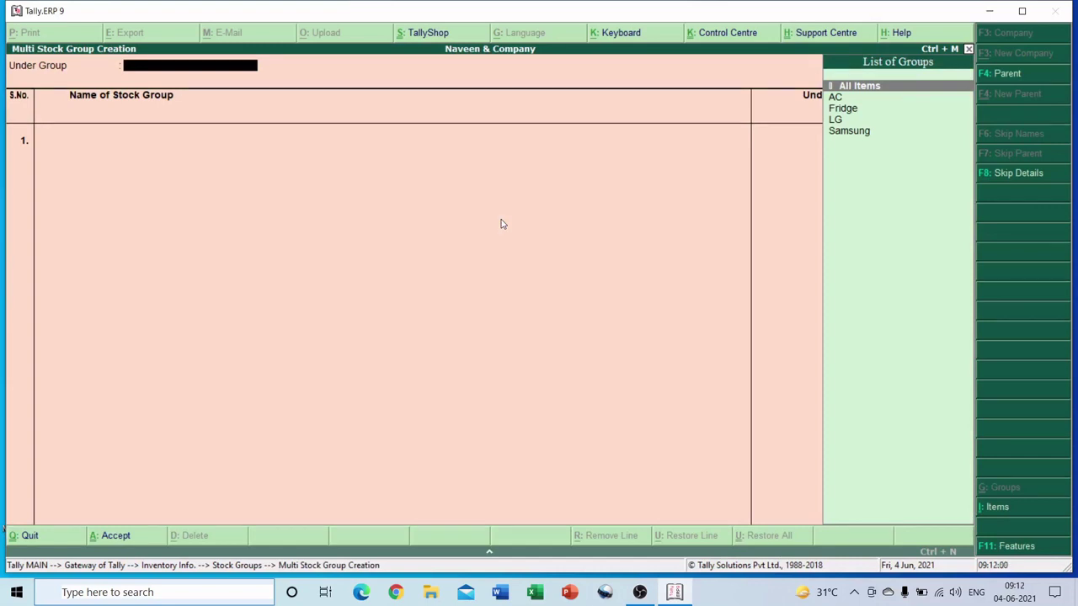
pyautogui.write('Sam')
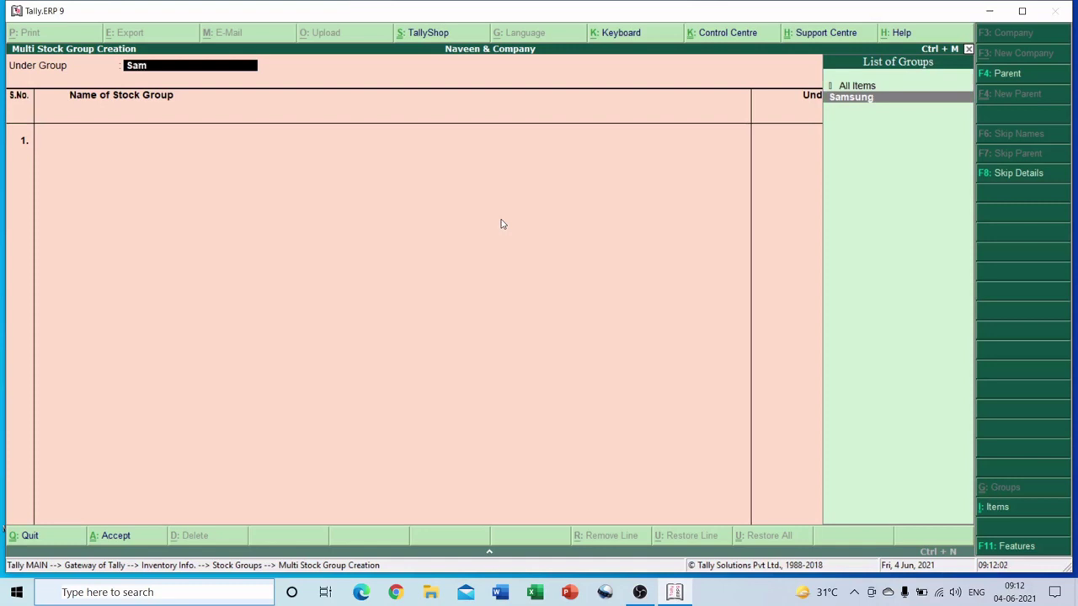
pyautogui.write('sung')
pyautogui.press('Return')
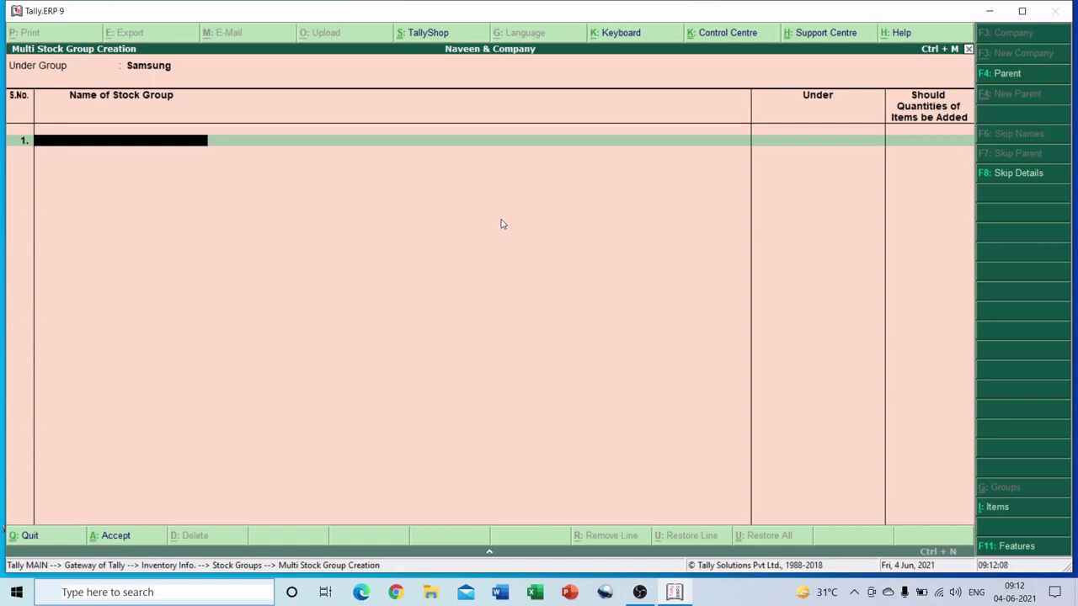
# Add Mobile as the first stock group under Samsung, with its quantities added.
pyautogui.write('Mobile')
pyautogui.press('BackSpace')
pyautogui.write('e')
pyautogui.press('Return')
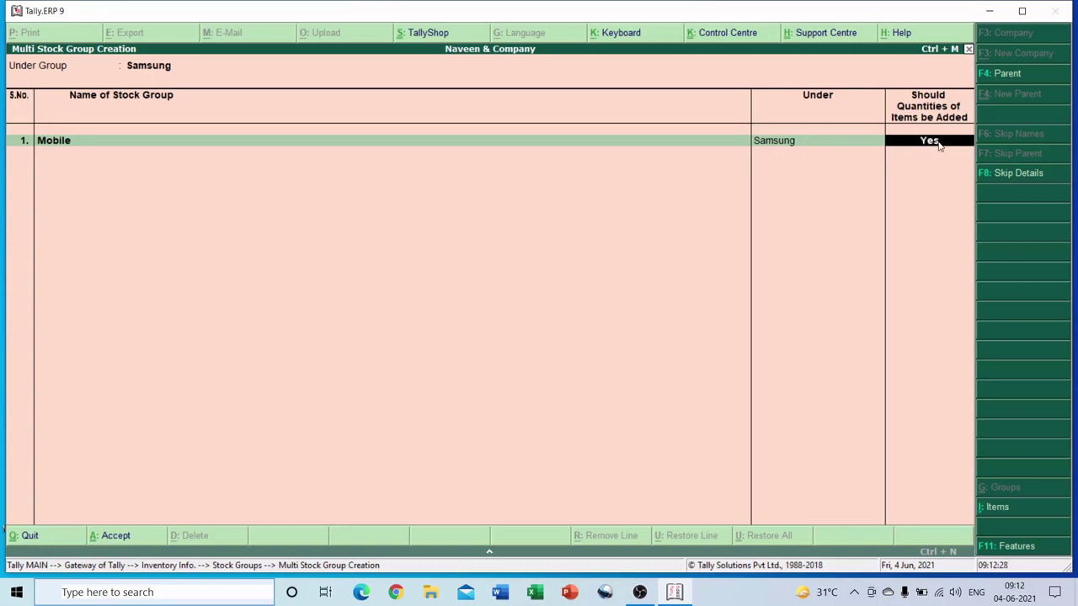
pyautogui.press('Return')
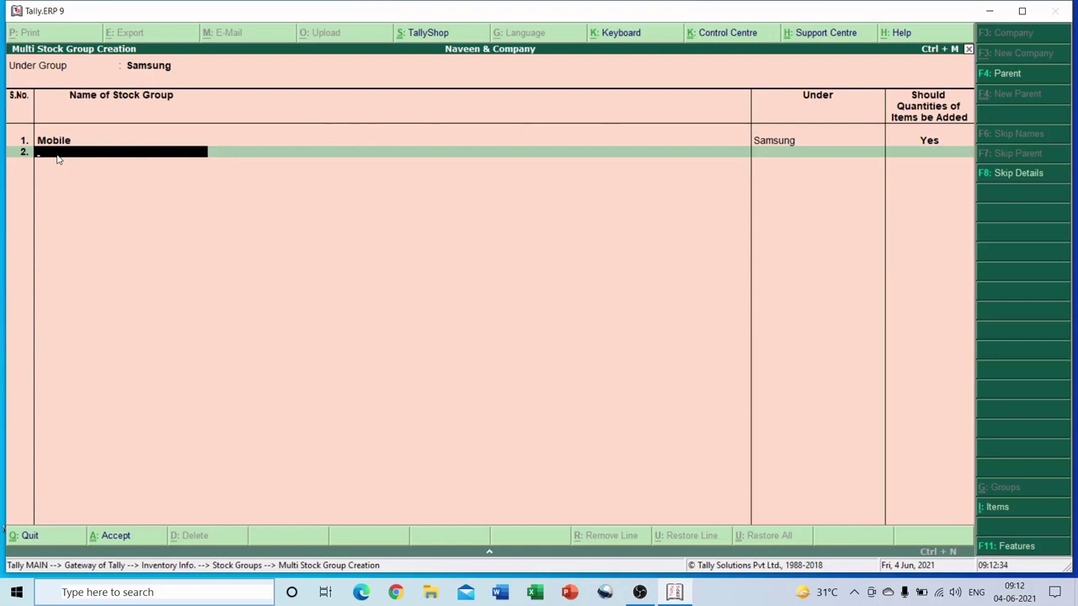
# Add Air Conditioner as the second stock group under Samsung with quantities added, and save both groups.
pyautogui.write('AC')
pyautogui.press('BackSpace')
pyautogui.write('ir Conditioner')
pyautogui.press('Return')
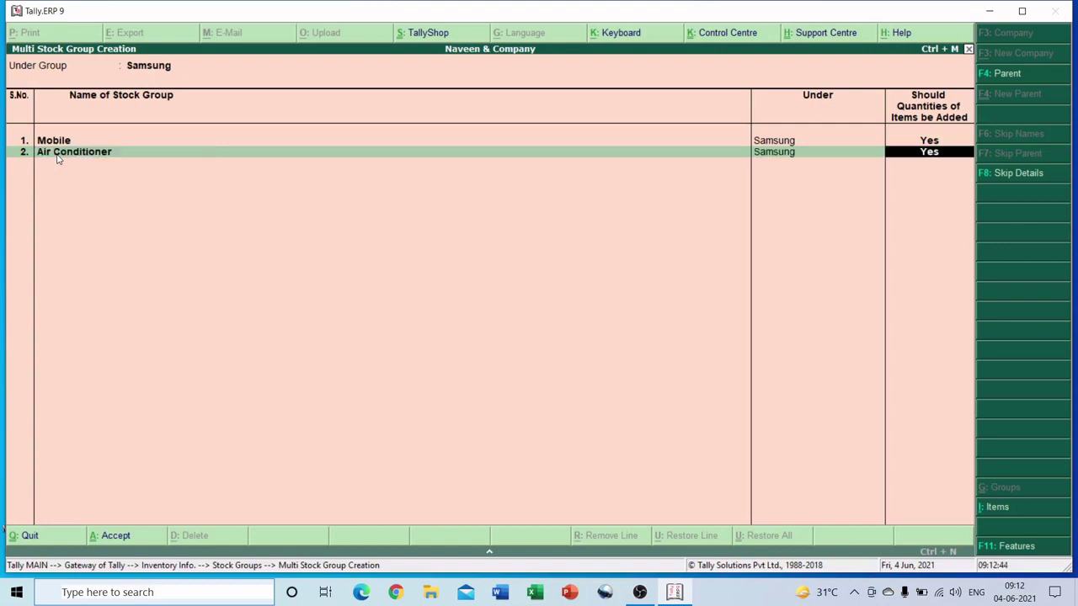
pyautogui.press('Return')
pyautogui.press('Return')
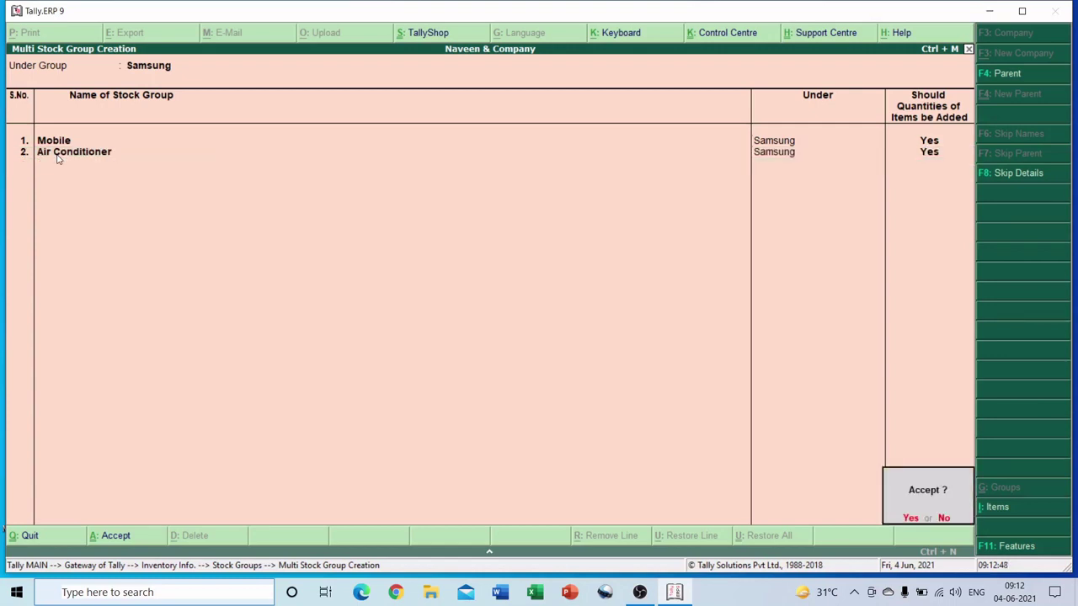
pyautogui.press('Return')
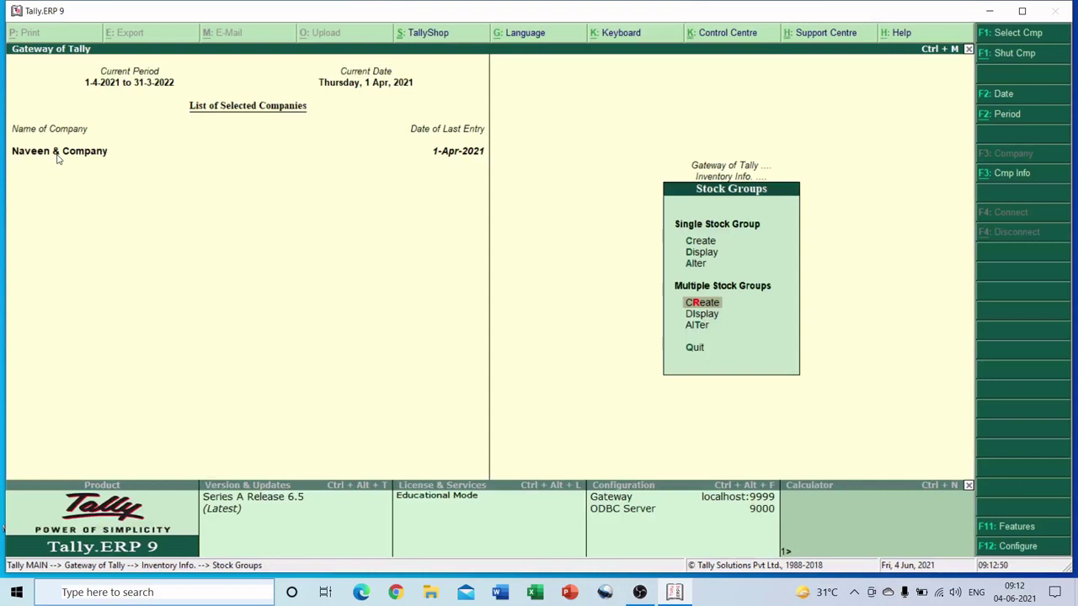
# Start another multiple stock group creation with LG as the parent group.
pyautogui.press('Return')
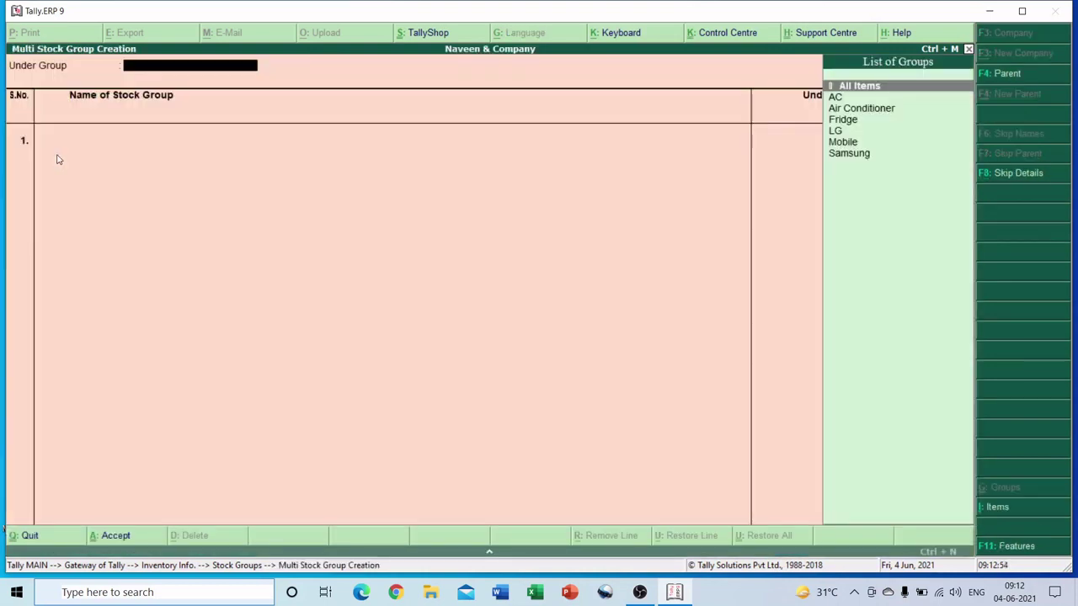
pyautogui.press('Down')
pyautogui.press('Down')
pyautogui.press('Down')
pyautogui.press('Down')
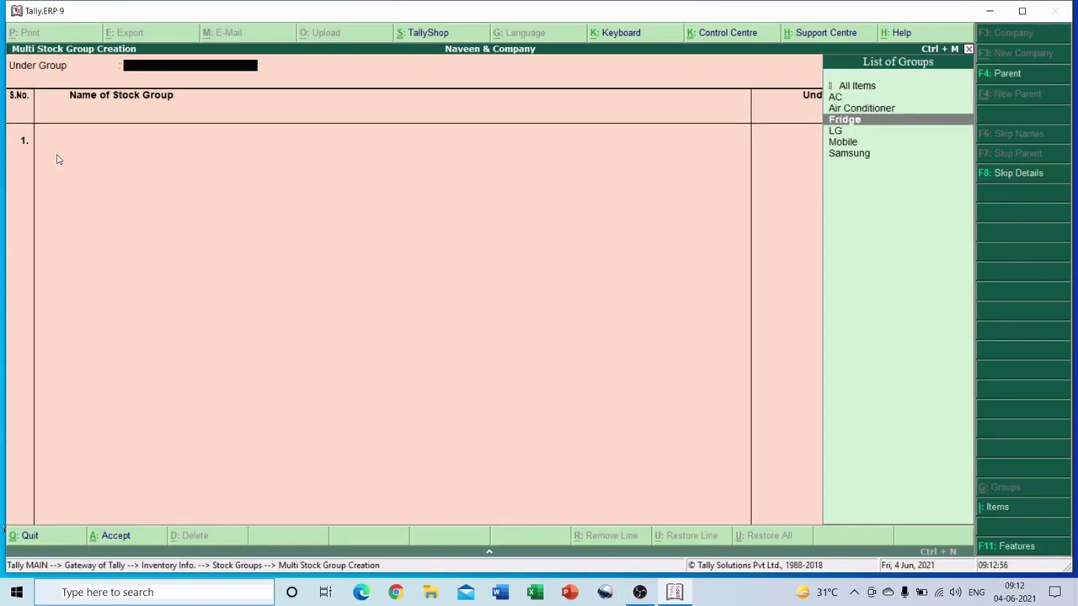
pyautogui.press('Return')
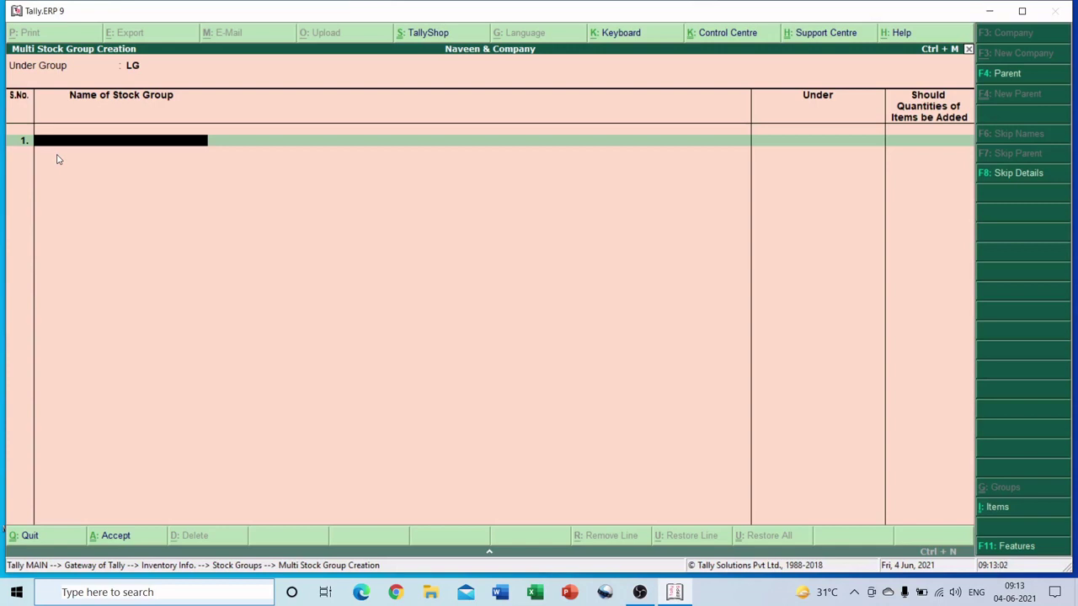
# Add Refridertor as the first stock group under LG, with its quantities added.
pyautogui.write('Refridertor')
pyautogui.press('Return')
pyautogui.press('Return')
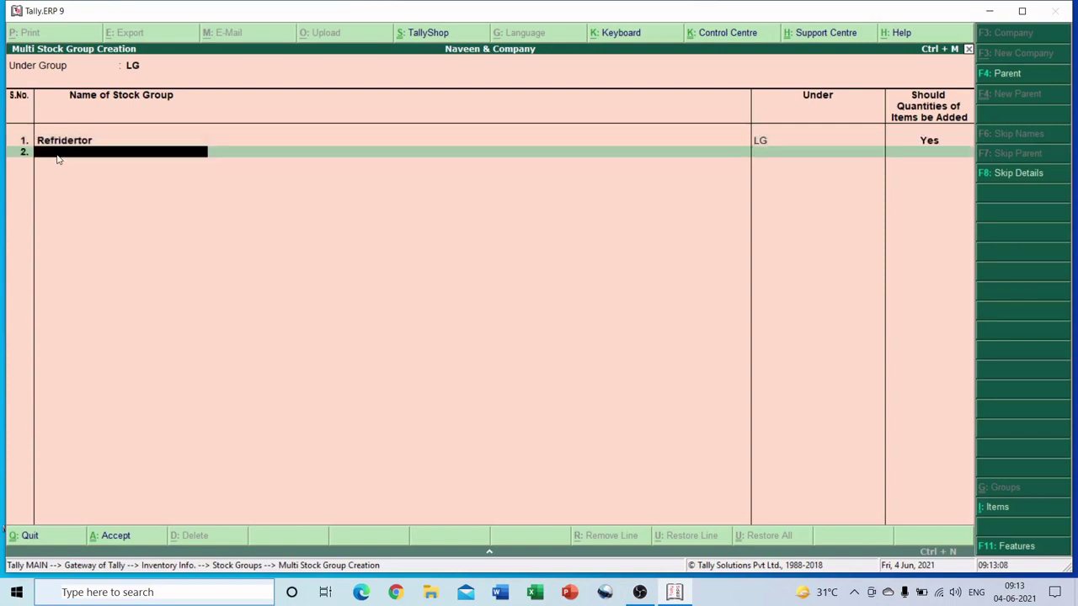
# Try to add Air Conditioner as the second stock group under LG.
pyautogui.write('Air Conditioner')
pyautogui.press('Return')
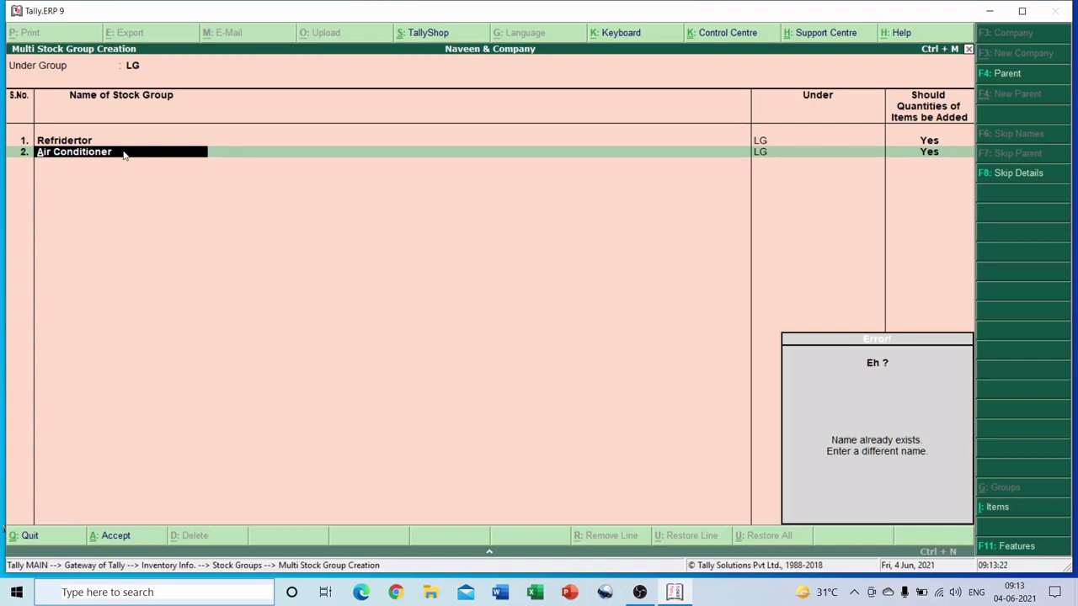
pyautogui.press('BackSpace')
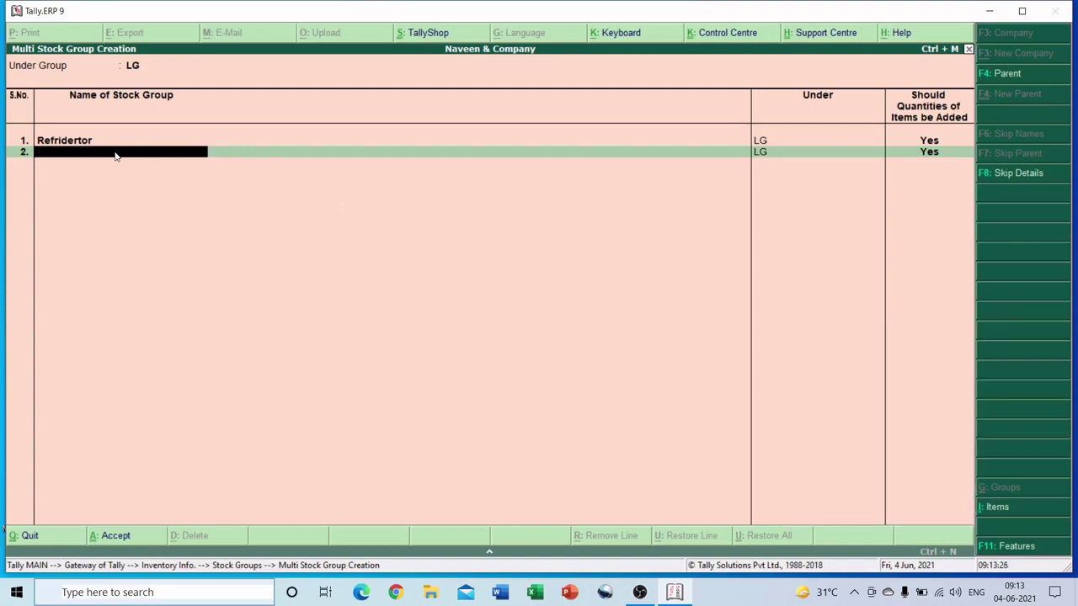
# Enter LG AC as the second stock group under LG with quantities added, and save both groups.
pyautogui.write('G')
pyautogui.press('BackSpace')
pyautogui.write('Lg')
pyautogui.press('BackSpace')
pyautogui.write('G AC')
pyautogui.press('Return')
pyautogui.press('Return')
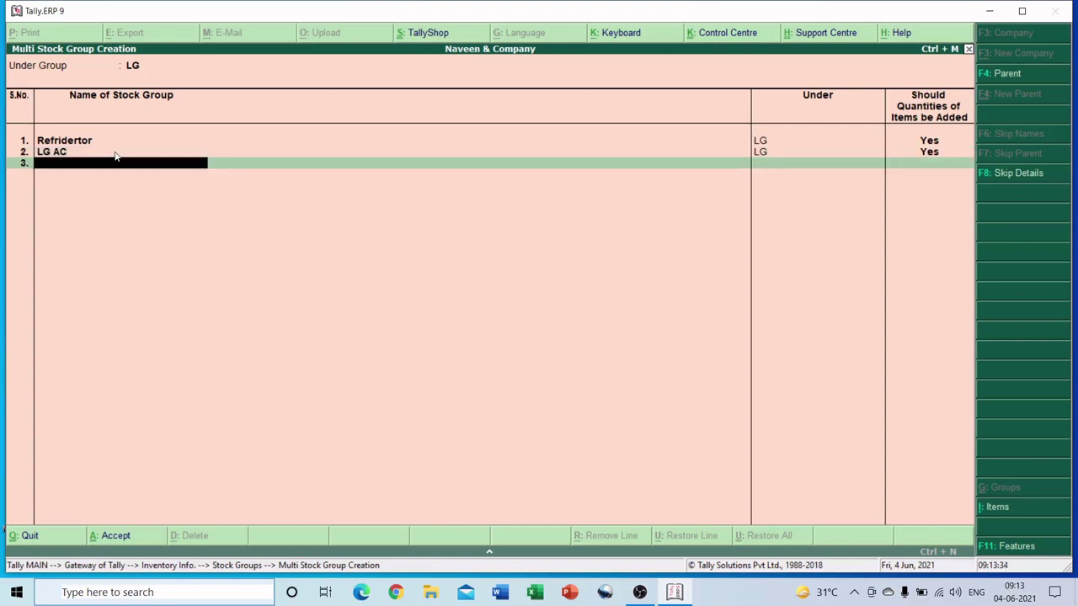
pyautogui.press('Return')
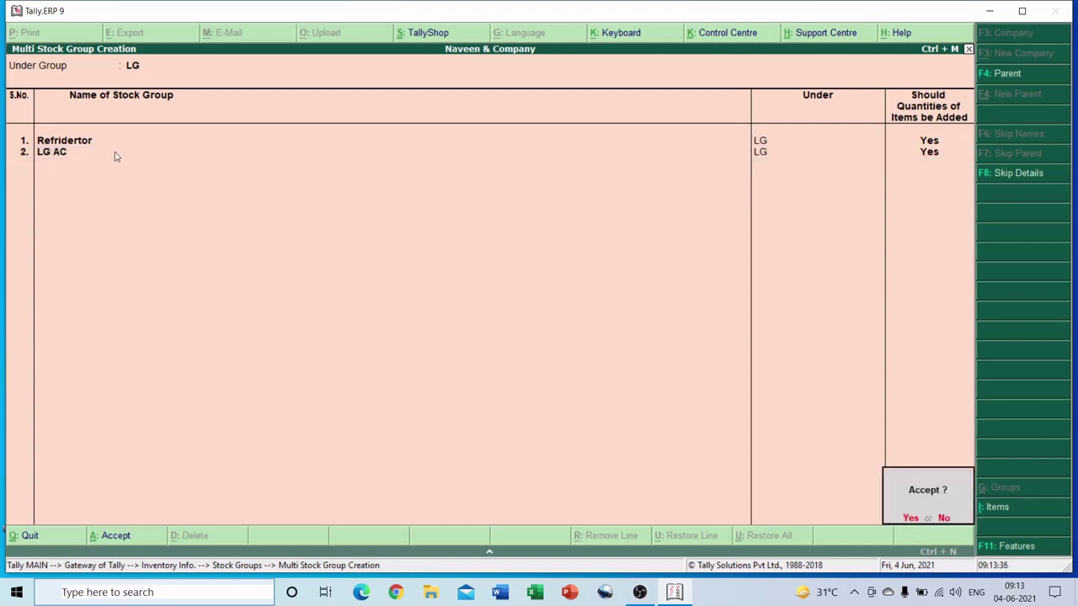
pyautogui.press('Return')
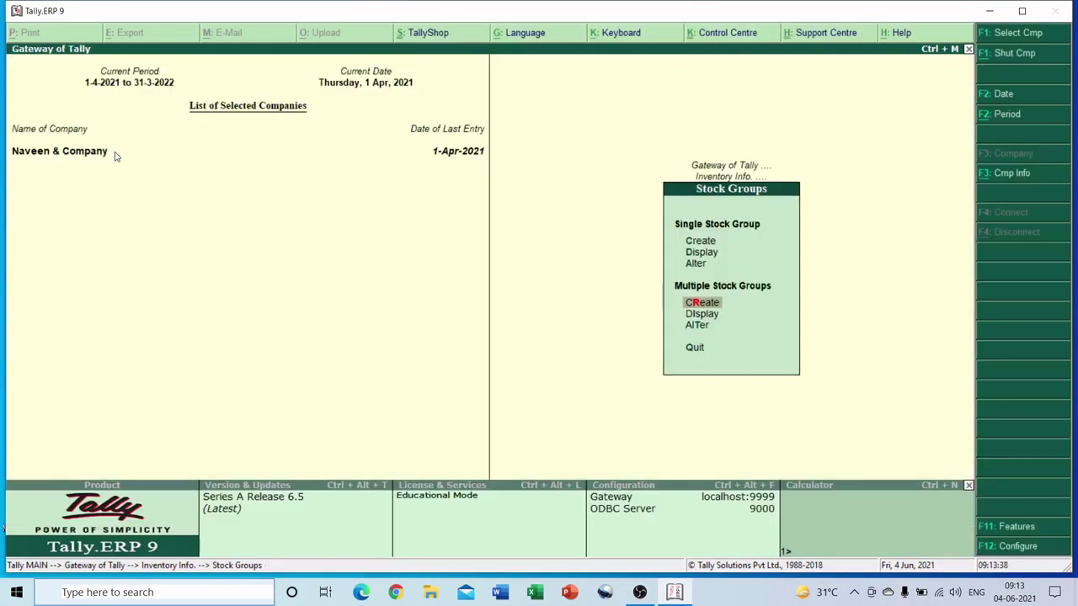
# Open the alteration option for multiple stock groups.
pyautogui.press('Up')
pyautogui.press('Up')
pyautogui.press('Up')
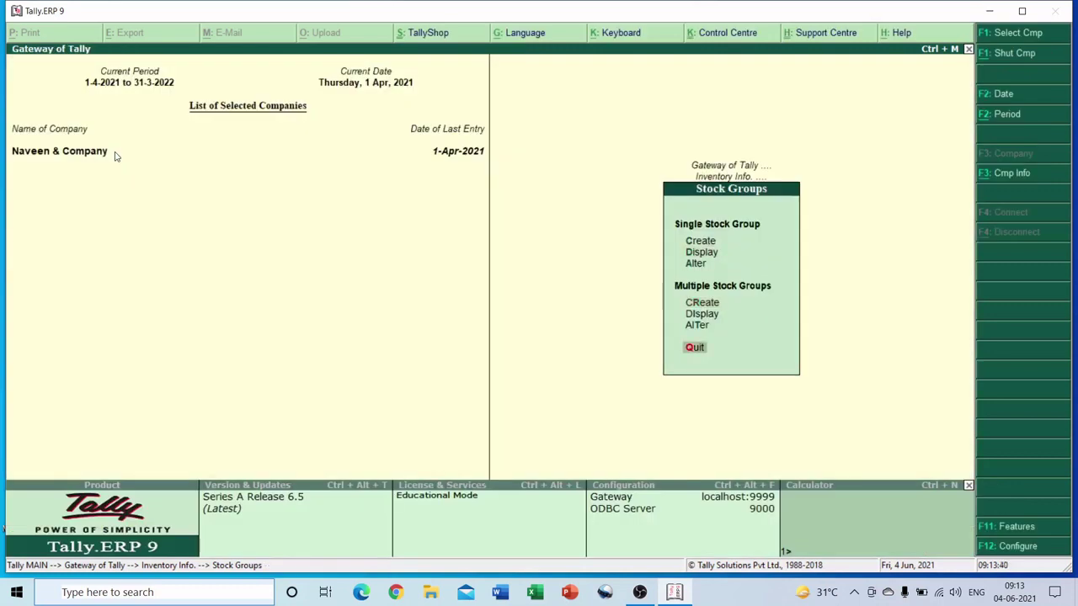
pyautogui.press('Down')
pyautogui.press('Down')
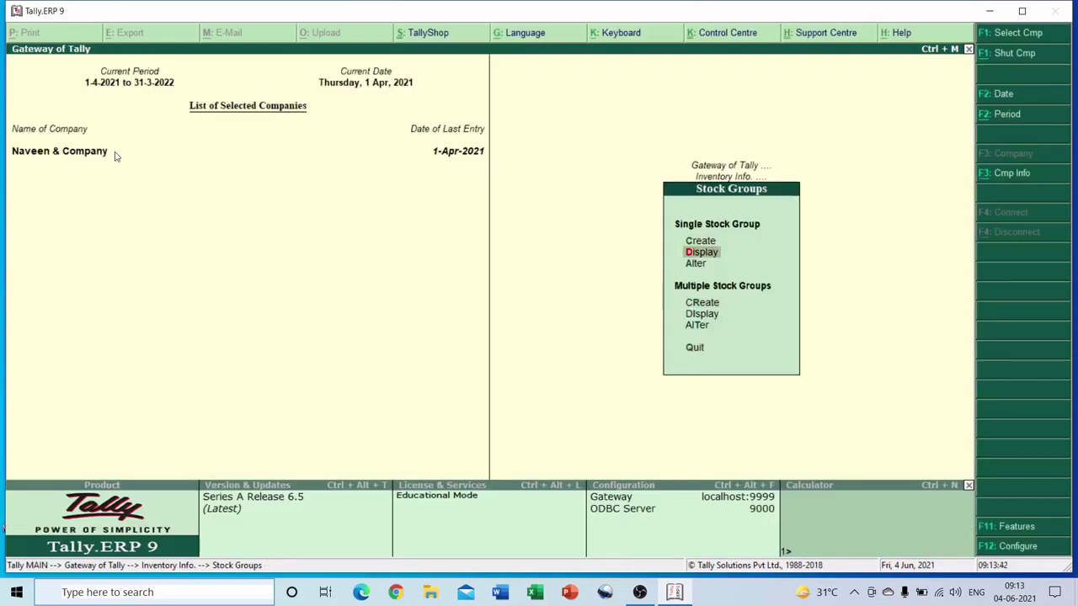
pyautogui.press('Down')
pyautogui.press('Down')
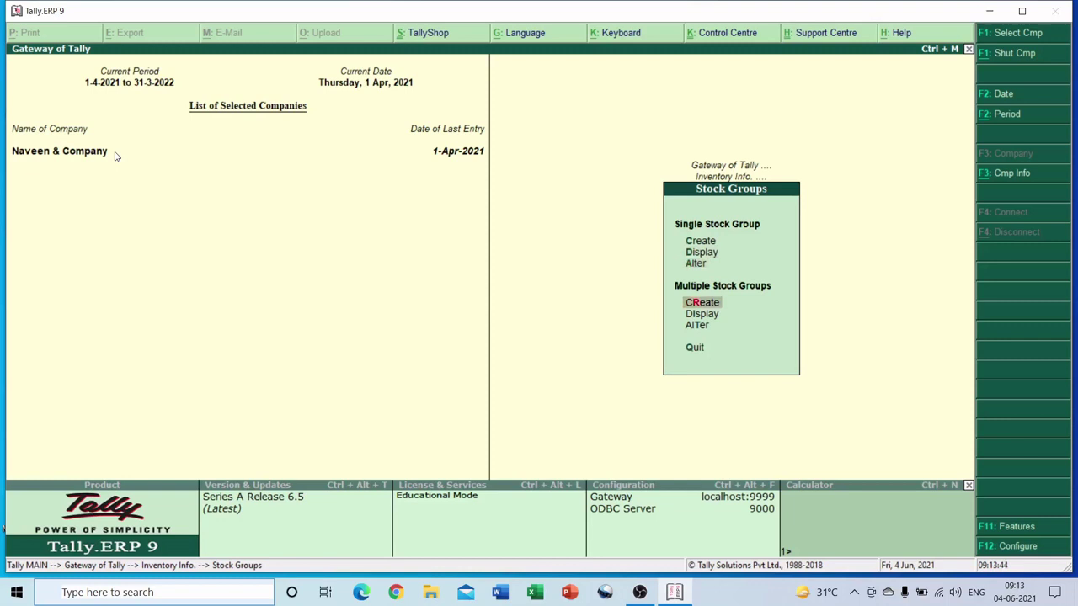
pyautogui.press('Down')
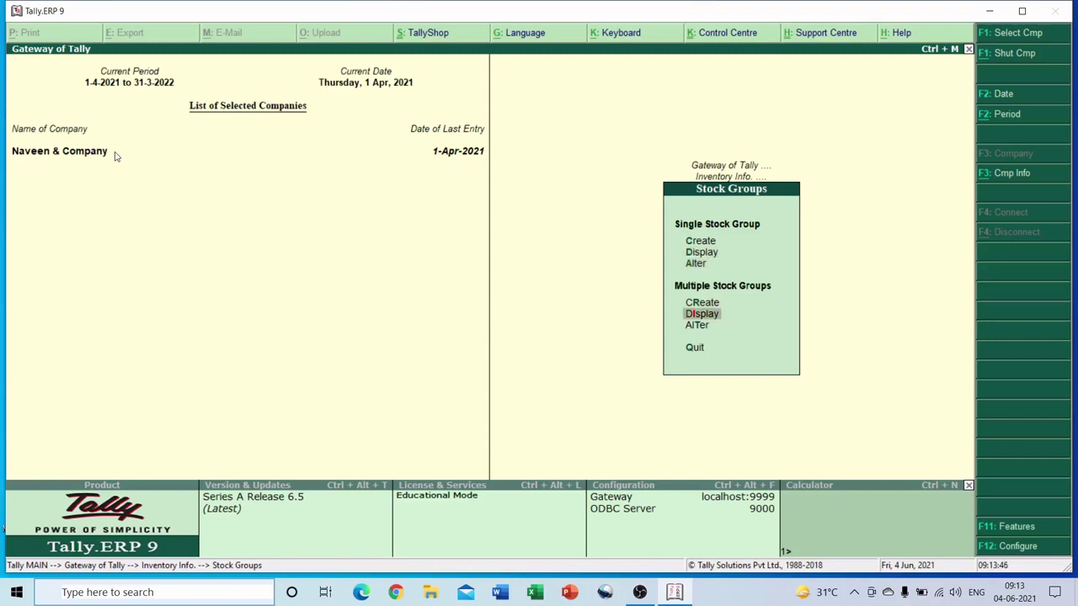
pyautogui.press('Down')
pyautogui.press('Return')
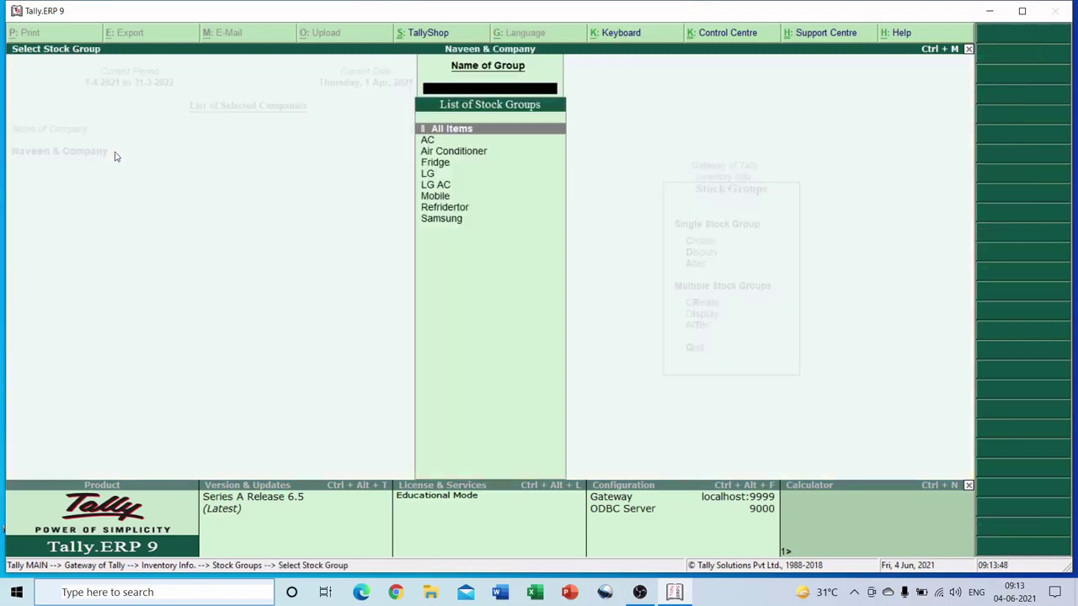
# Choose Samsung as the parent group whose stock groups are altered.
pyautogui.press('Down')
pyautogui.press('Down')
pyautogui.press('Down')
pyautogui.press('Down')
pyautogui.press('Down')
pyautogui.press('Down')
pyautogui.press('Down')
pyautogui.press('Down')
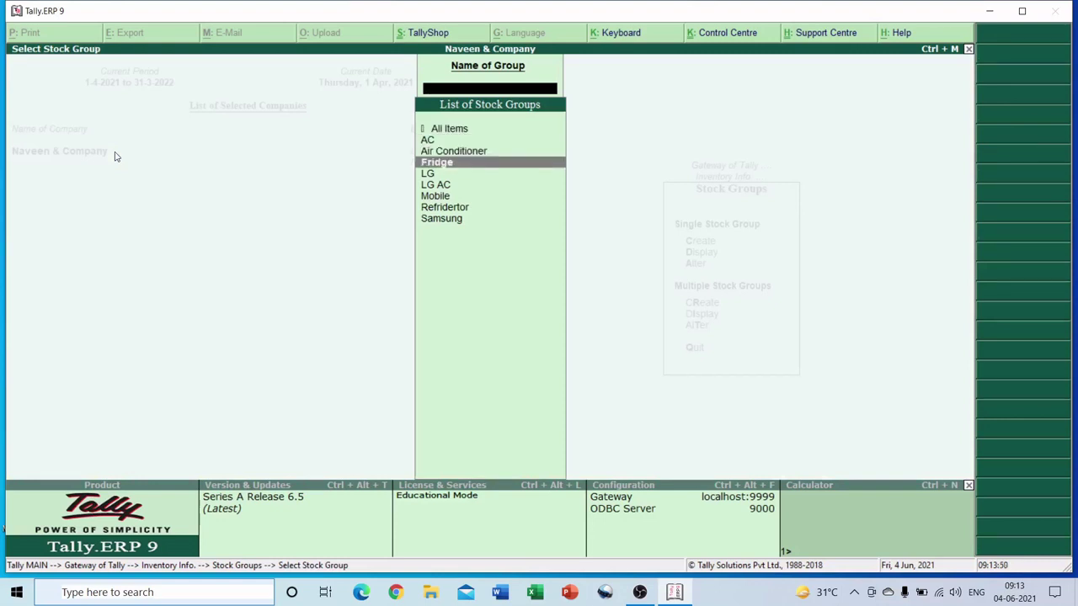
pyautogui.press('Return')
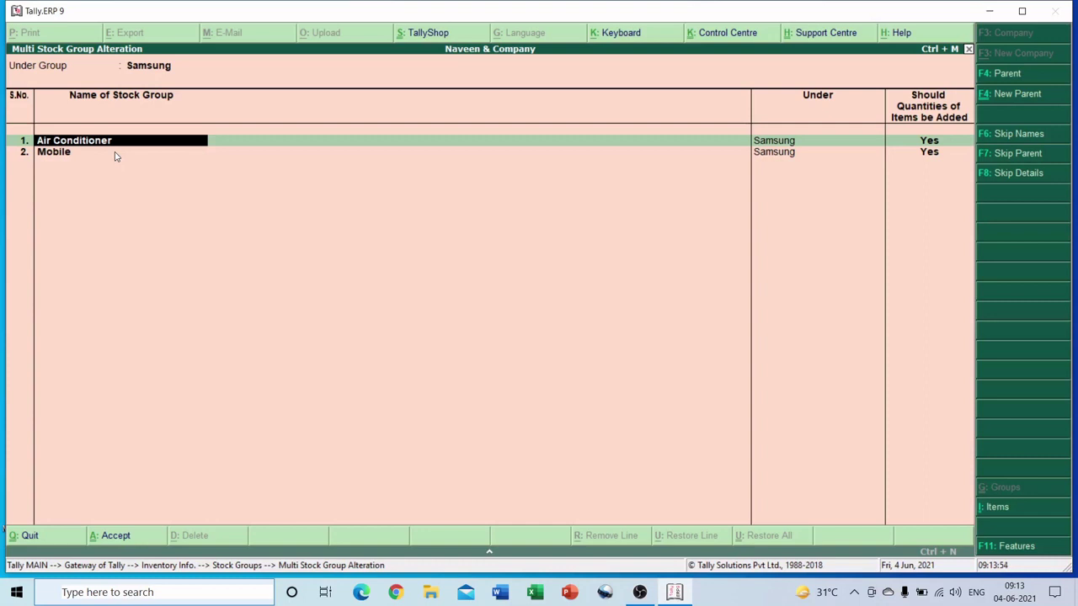
# Rename the Air Conditioner stock group to Samsung AC, keeping it under Samsung with quantities added.
pyautogui.press('BackSpace')
pyautogui.write('Samsung C')
pyautogui.press('BackSpace')
pyautogui.write('Ac=')
pyautogui.press('BackSpace')
pyautogui.write('C')
pyautogui.press('Return')
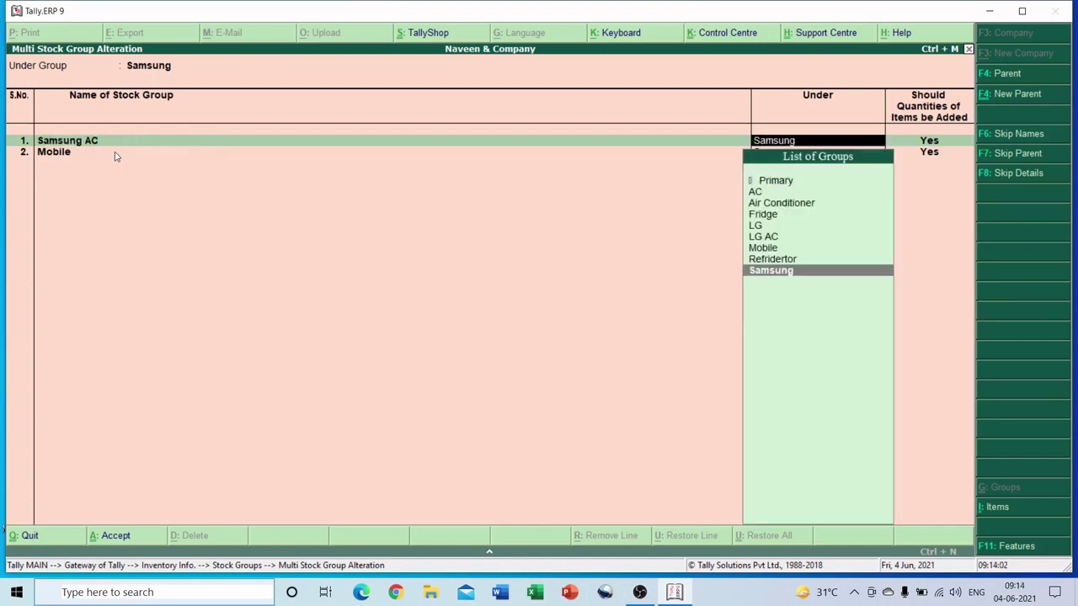
pyautogui.press('Return')
pyautogui.press('Return')
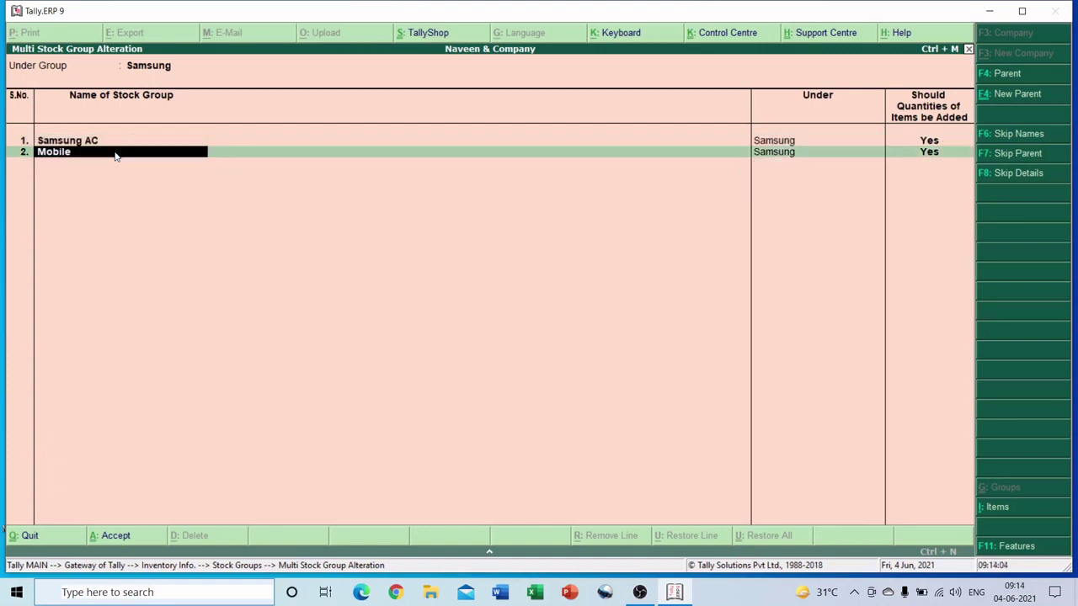
# Rename the Mobile stock group to Samsung Mobile, keeping it under Samsung with quantities added, and save the altered groups.
pyautogui.write('Samsung Mobile')
pyautogui.press('Return')
pyautogui.press('Return')
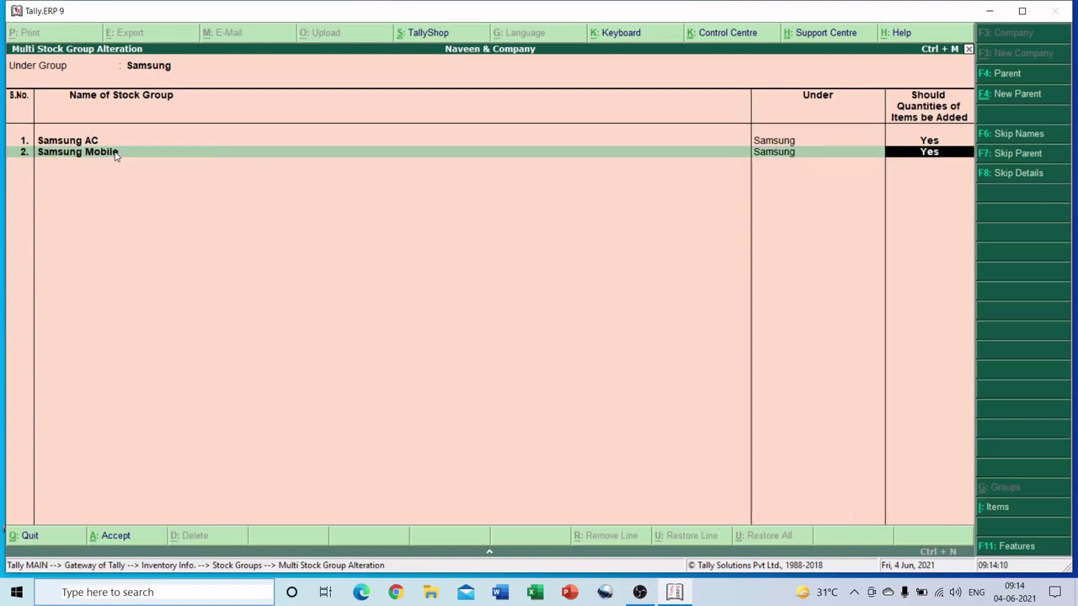
pyautogui.press('Return')
pyautogui.press('Return')
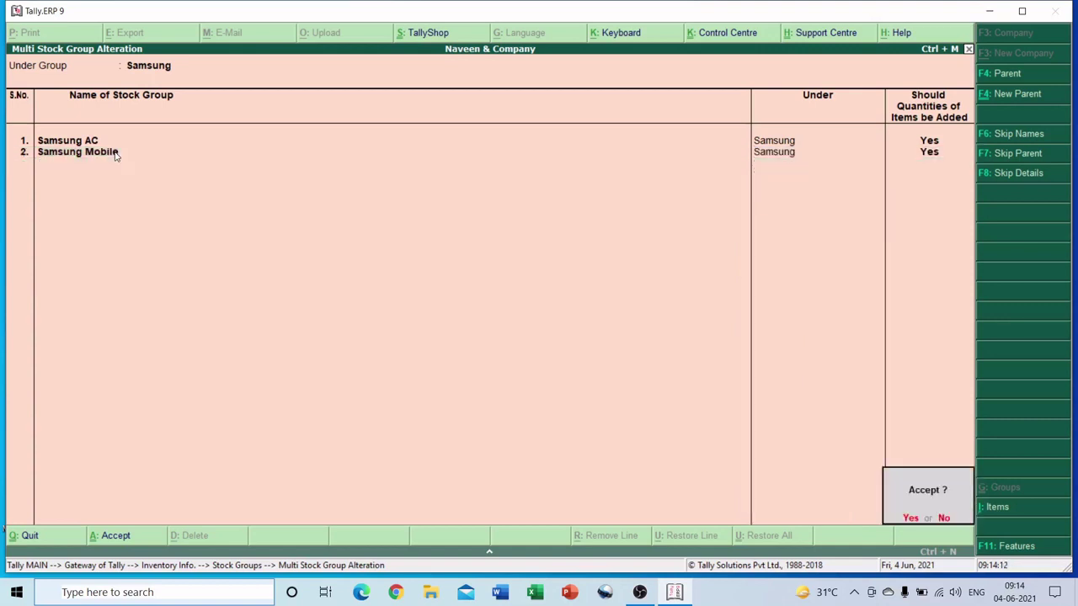
pyautogui.press('Return')
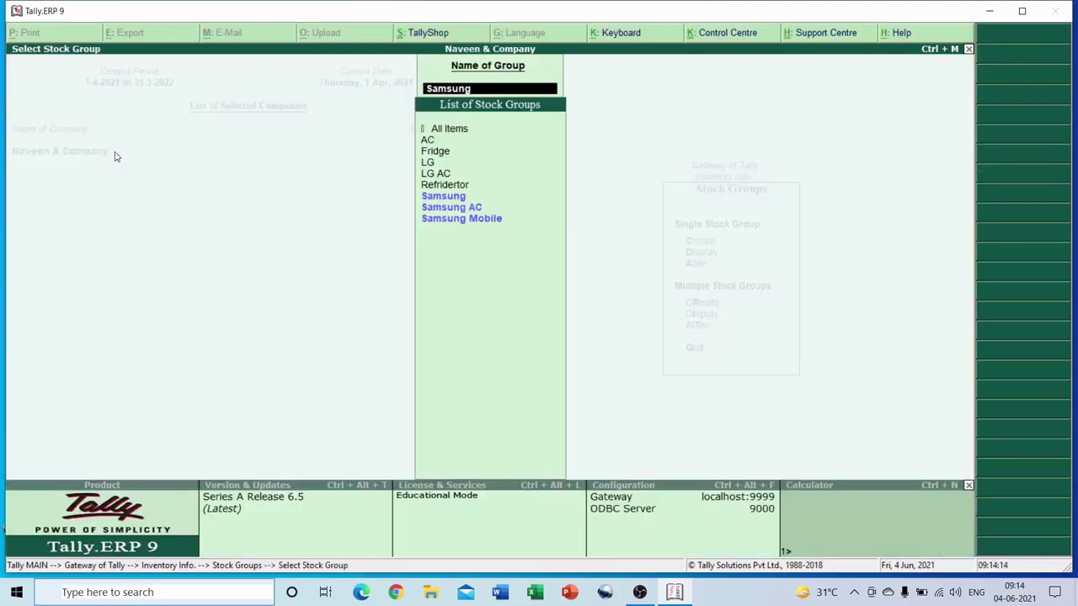
pyautogui.press('Escape')
pyautogui.press('Escape')
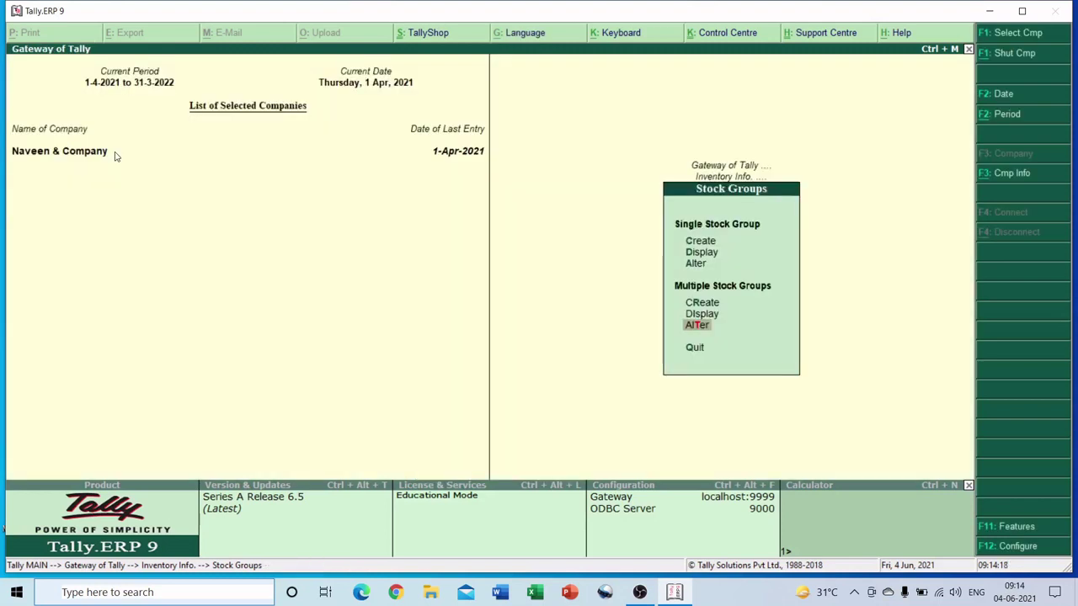
# Start a new single stock item and name it AC 1456, without an alias.
pyautogui.press('Up')
pyautogui.press('Up')
pyautogui.press('Escape')
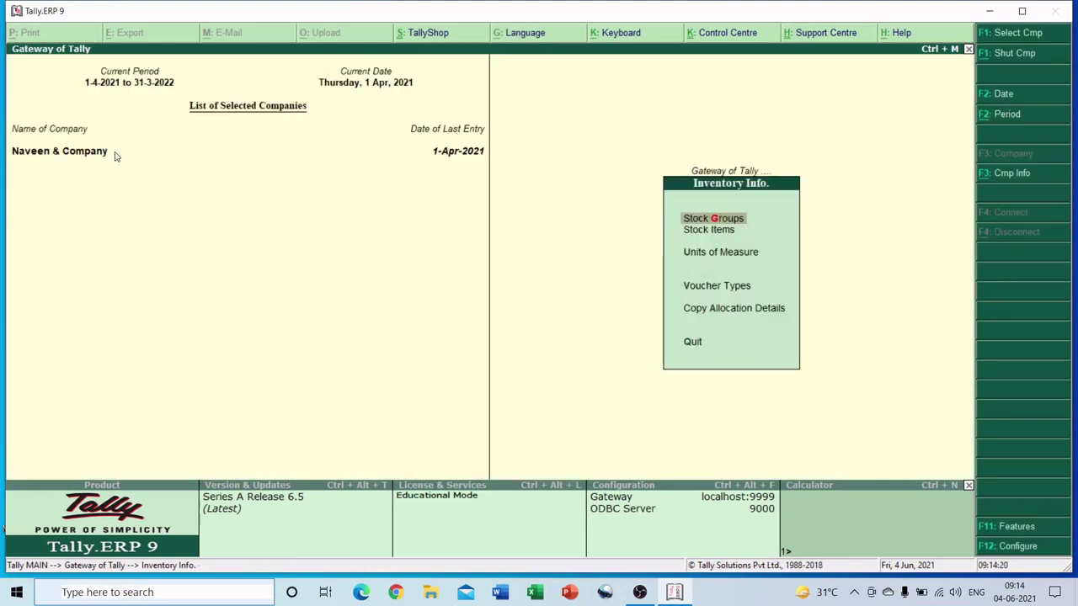
pyautogui.press('Down')
pyautogui.press('Return')
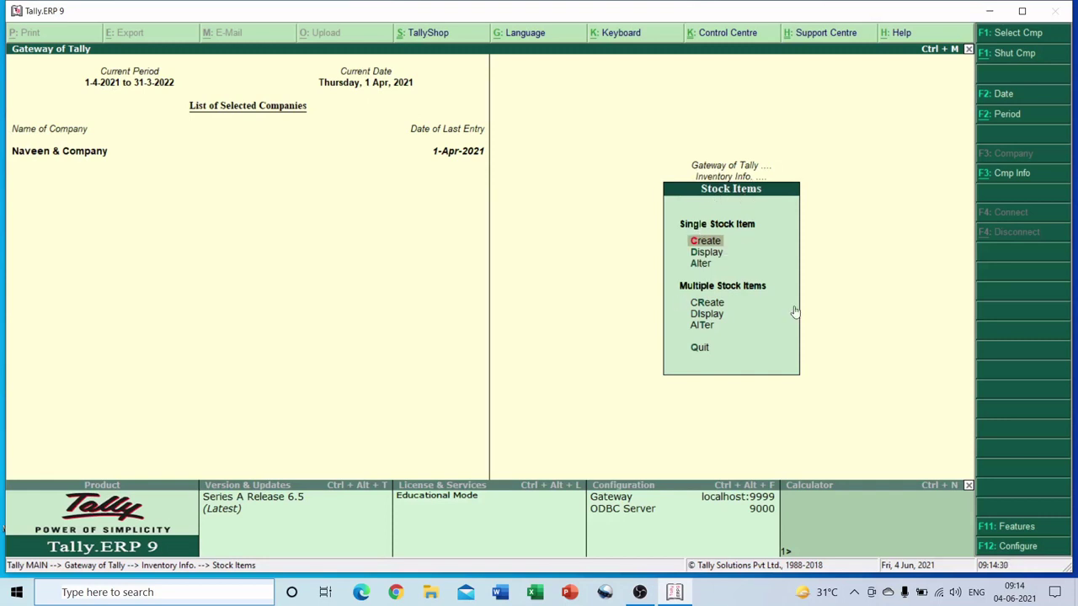
pyautogui.click(704, 243)
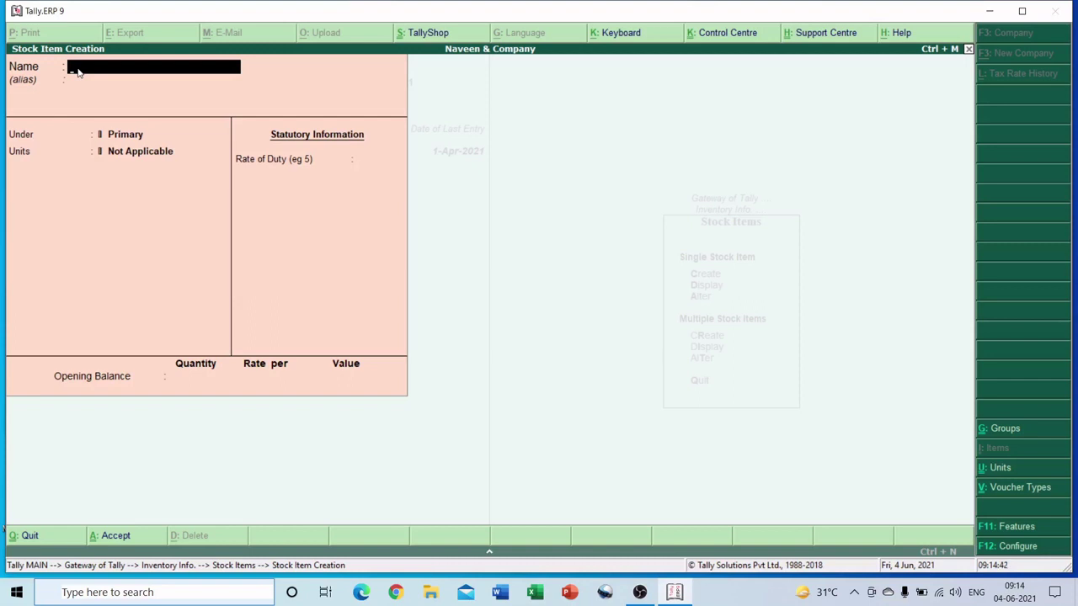
pyautogui.write('AC 1456')
pyautogui.press('Return')
pyautogui.press('Return')
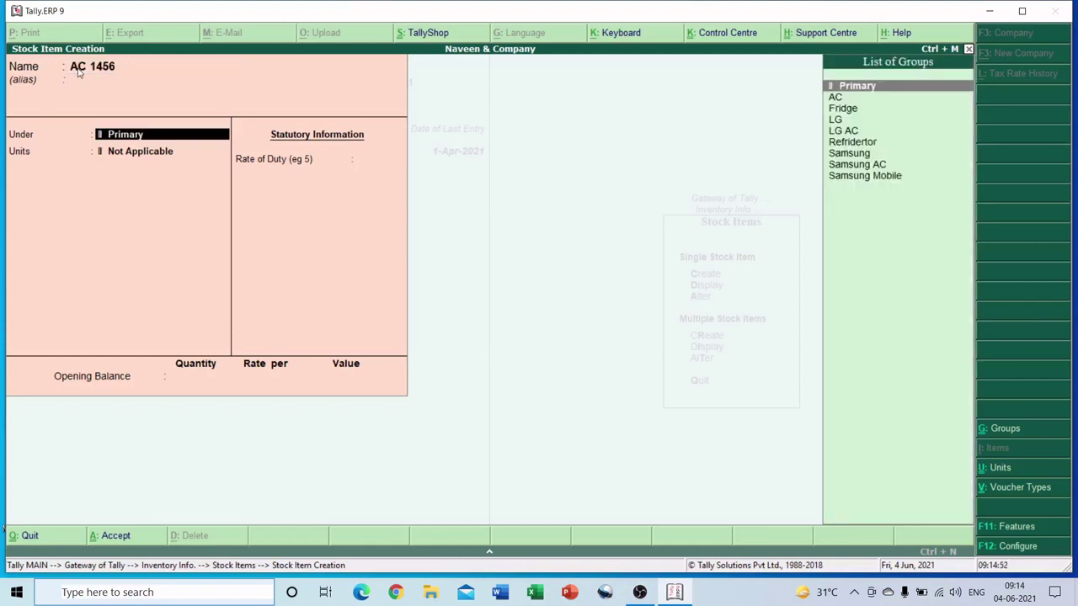
# Place the AC 1456 stock item under the Samsung AC group.
pyautogui.press('Down')
pyautogui.press('Down')
pyautogui.press('Down')
pyautogui.press('Down')
pyautogui.press('Down')
pyautogui.press('Down')
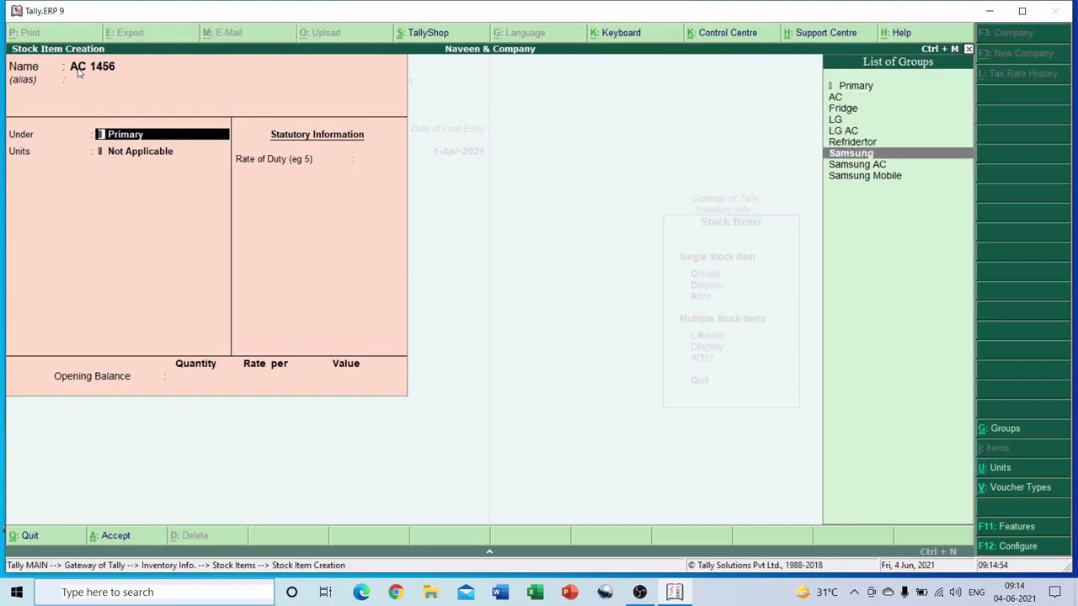
pyautogui.press('Down')
pyautogui.press('Return')
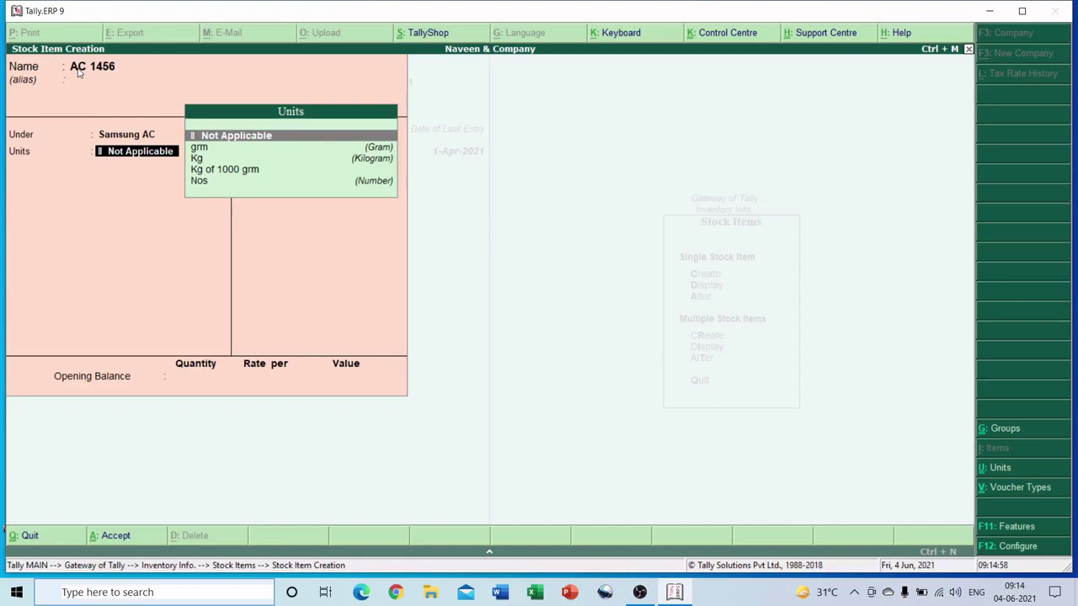
# Set the unit of AC 1456 to Nos and skip entering a rate of duty.
pyautogui.press('Down')
pyautogui.press('Down')
pyautogui.press('Down')
pyautogui.press('Down')
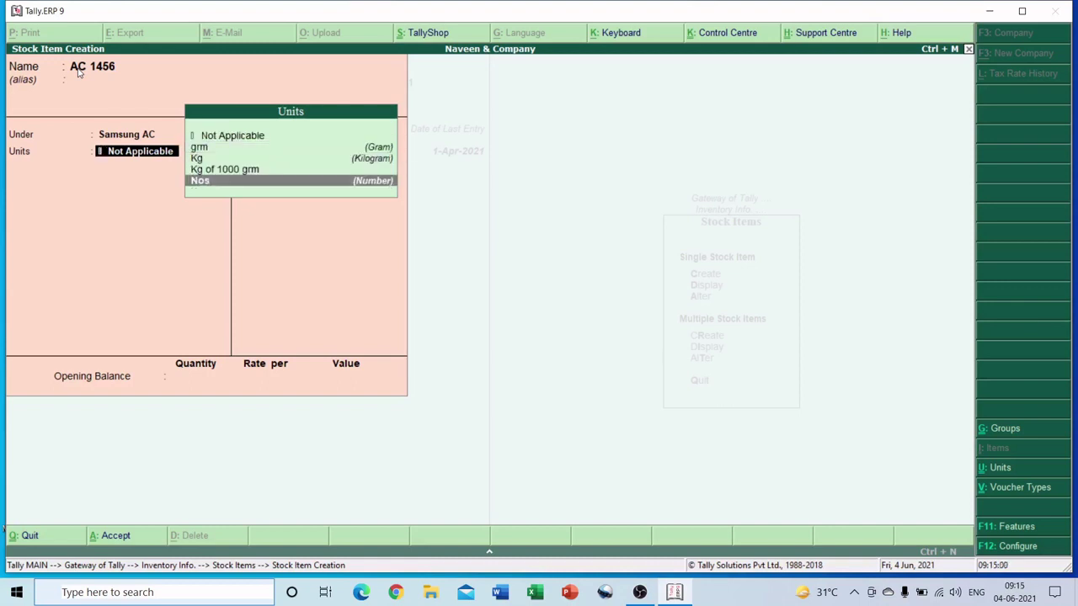
pyautogui.press('Return')
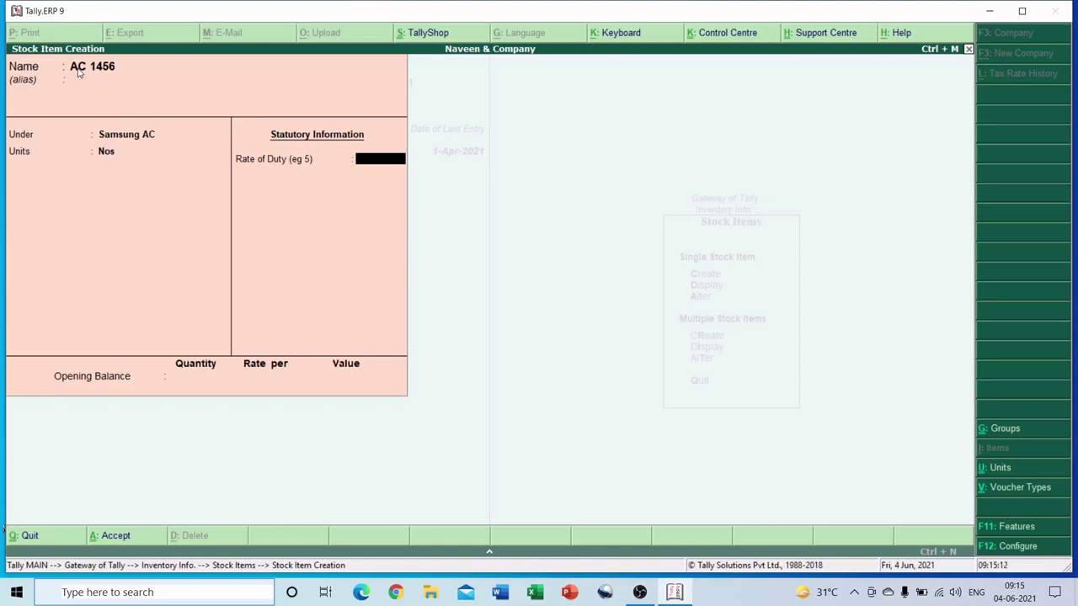
pyautogui.press('Return')
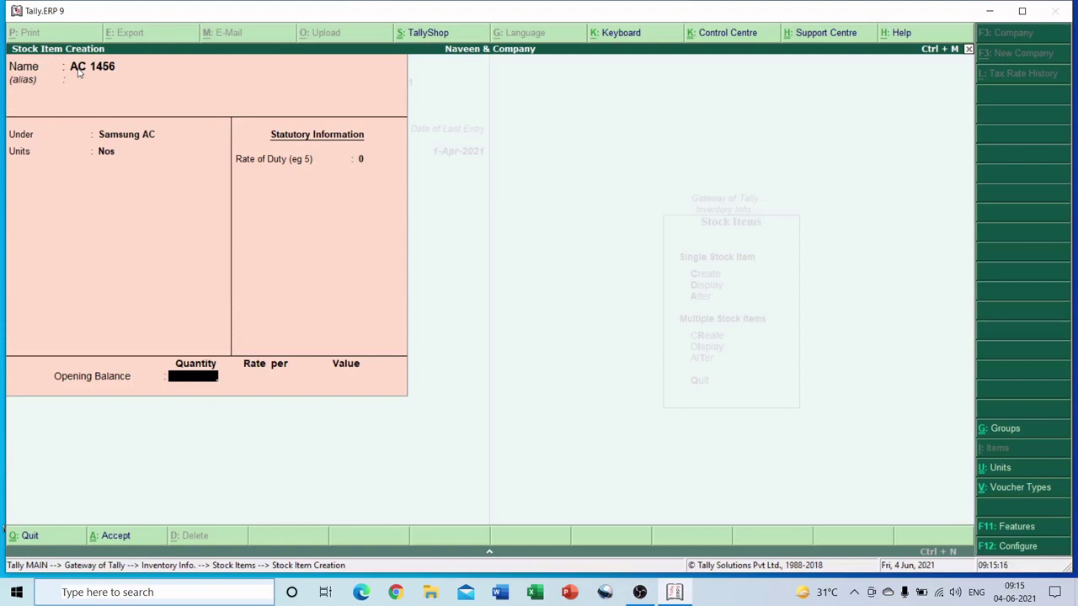
# Enter an opening balance of 3 Nos at a rate of 42000 per Nos, save the item and leave stock item creation.
pyautogui.write('3')
pyautogui.press('Return')
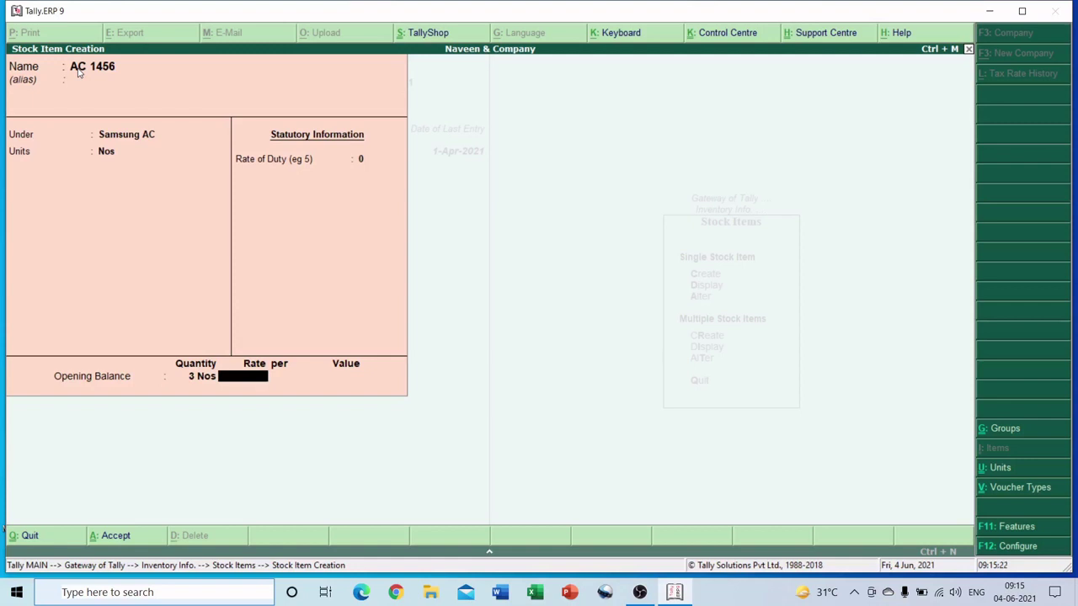
pyautogui.write('42000')
pyautogui.press('Return')
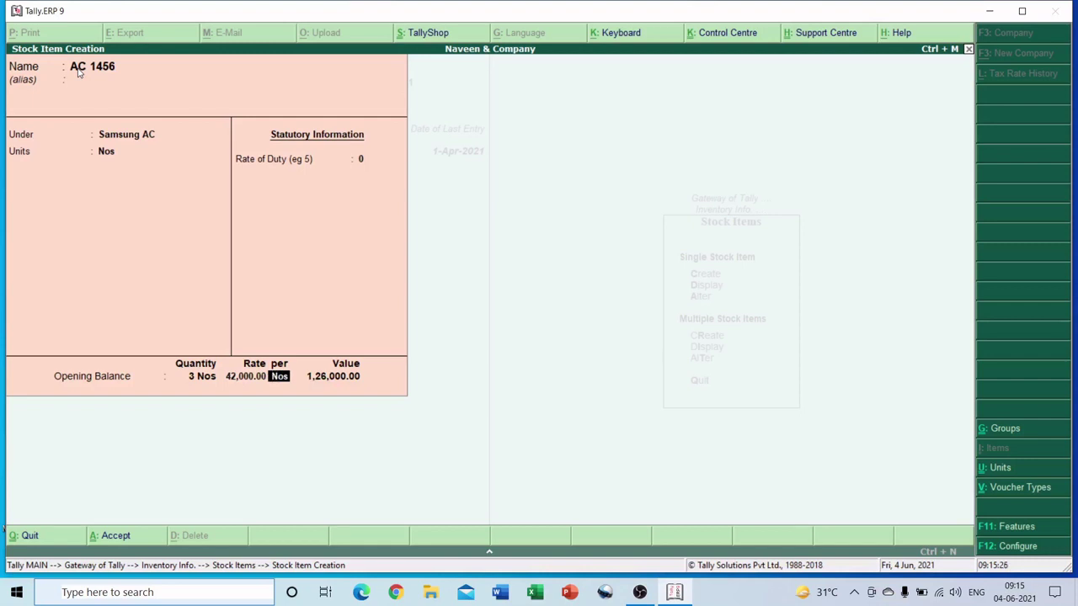
pyautogui.press('Return')
pyautogui.press('Return')
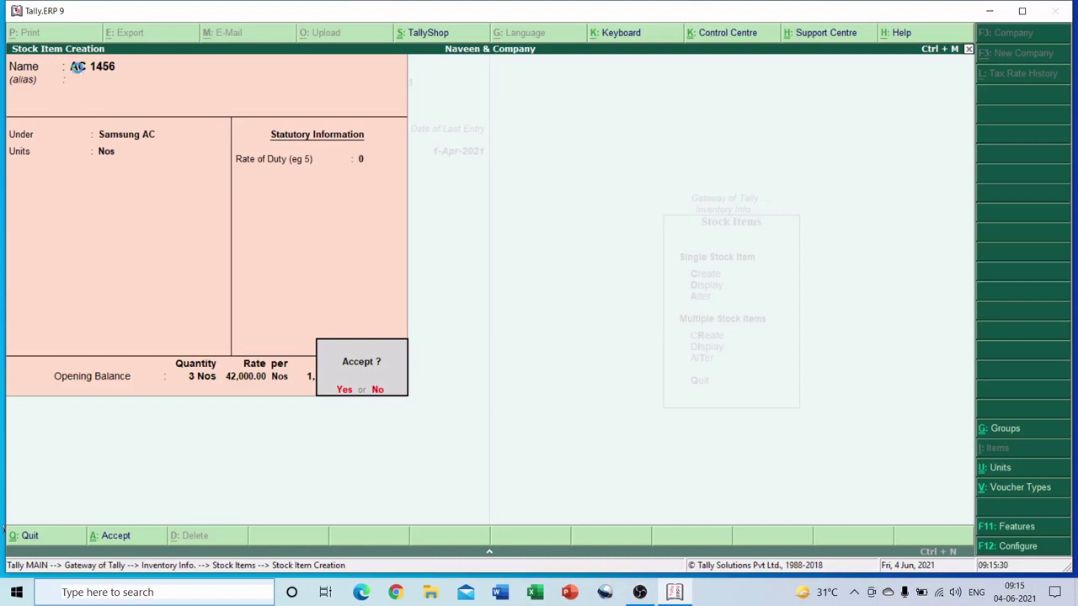
pyautogui.press('Return')
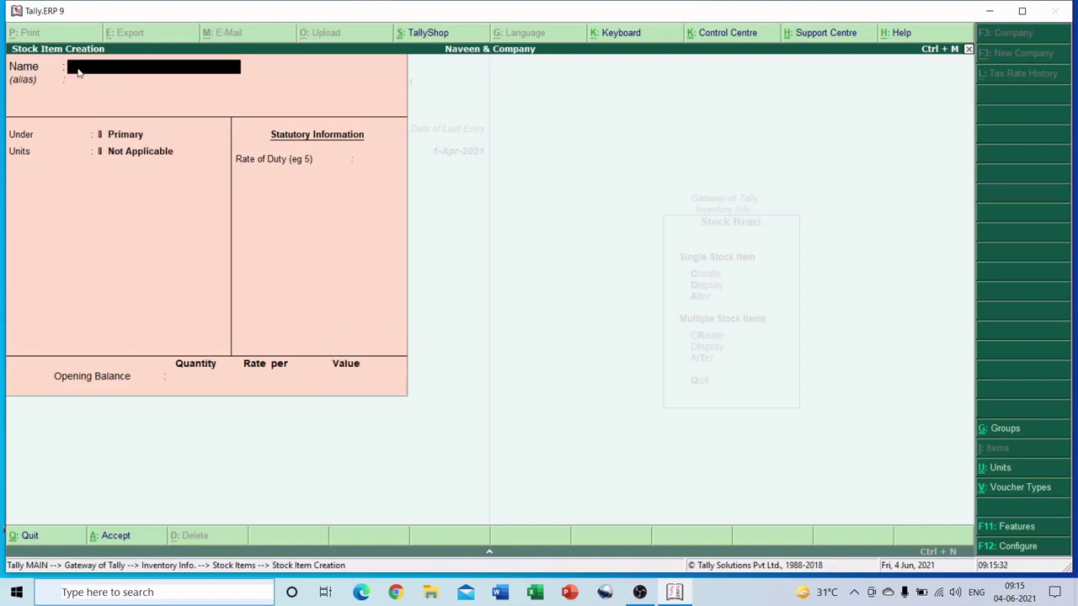
pyautogui.press('Escape')
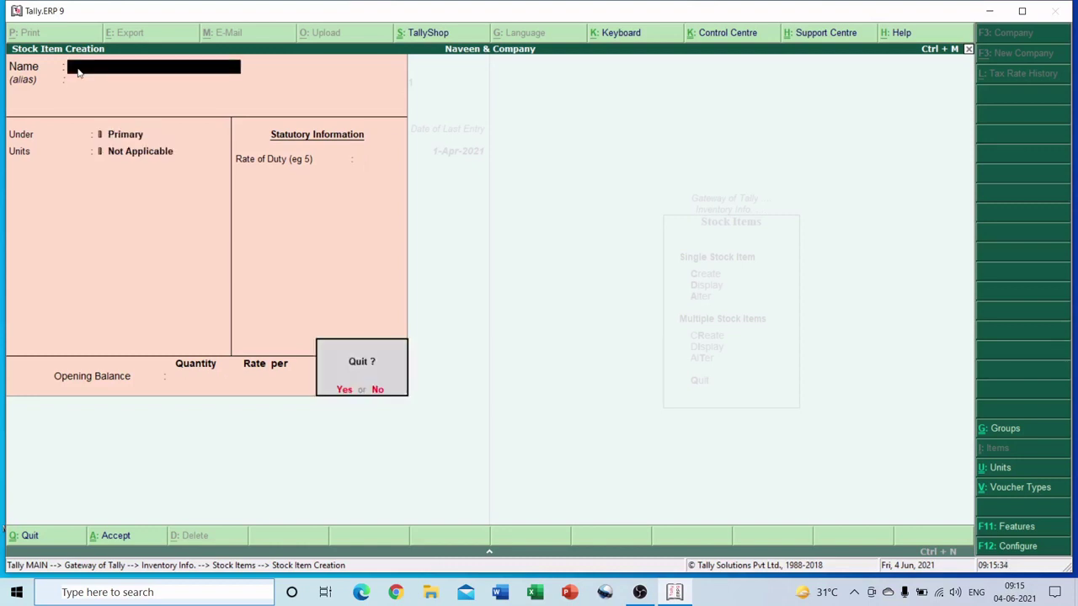
pyautogui.press('y')
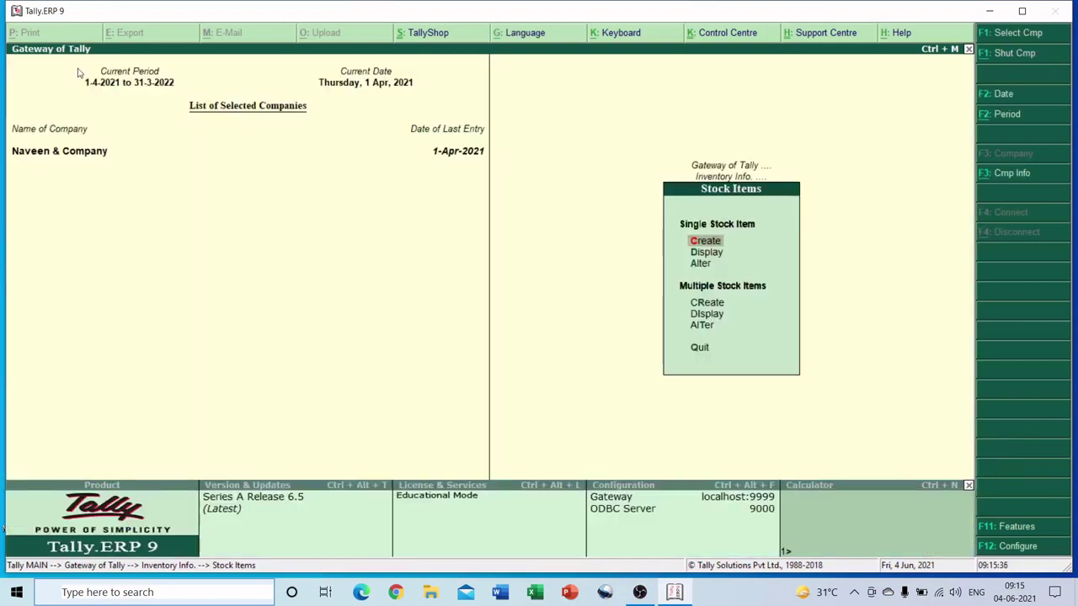
# Open the creation of multiple stock items and choose LG AC as their group.
pyautogui.click(709, 305)
pyautogui.click(710, 307)
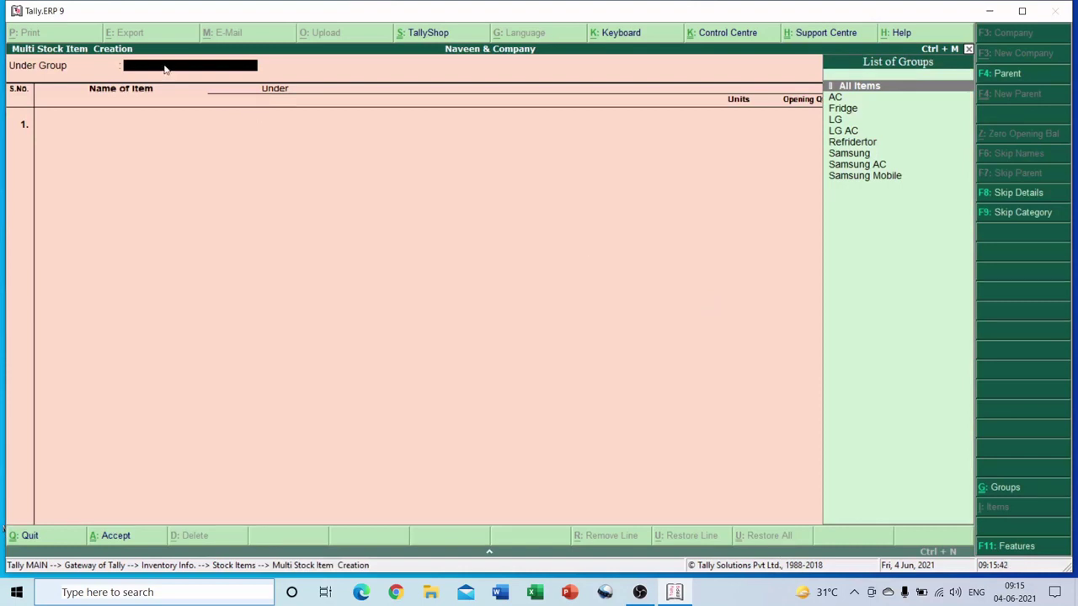
pyautogui.click(833, 122)
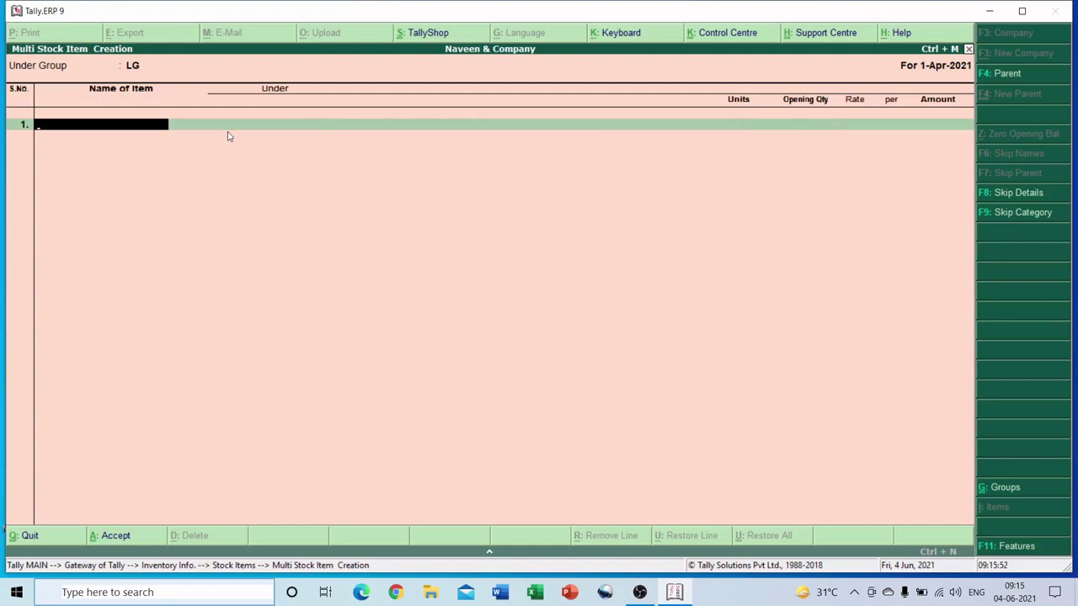
pyautogui.click(132, 66)
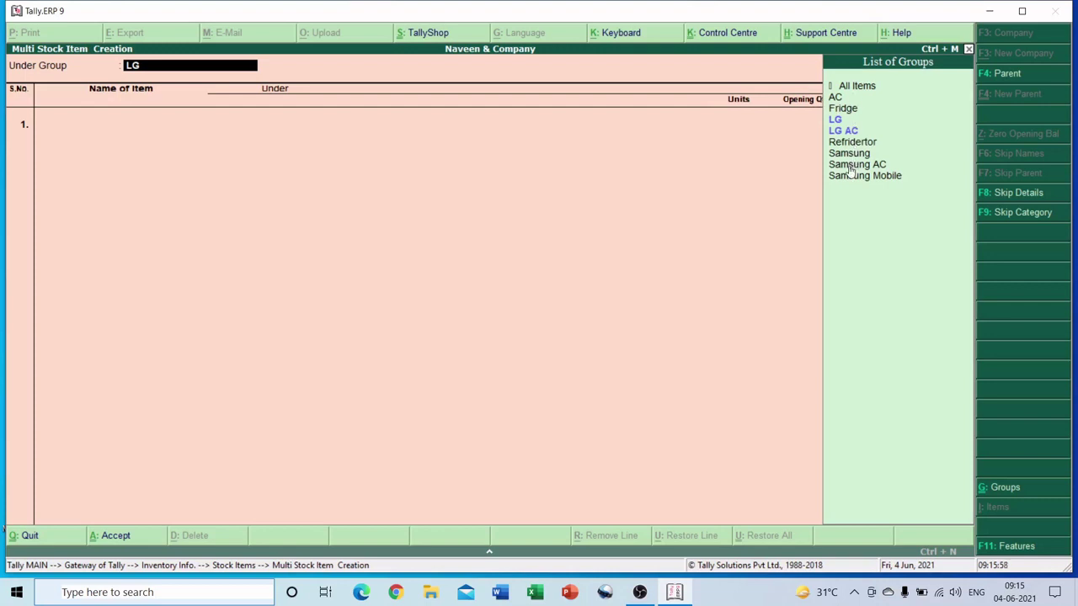
pyautogui.click(844, 132)
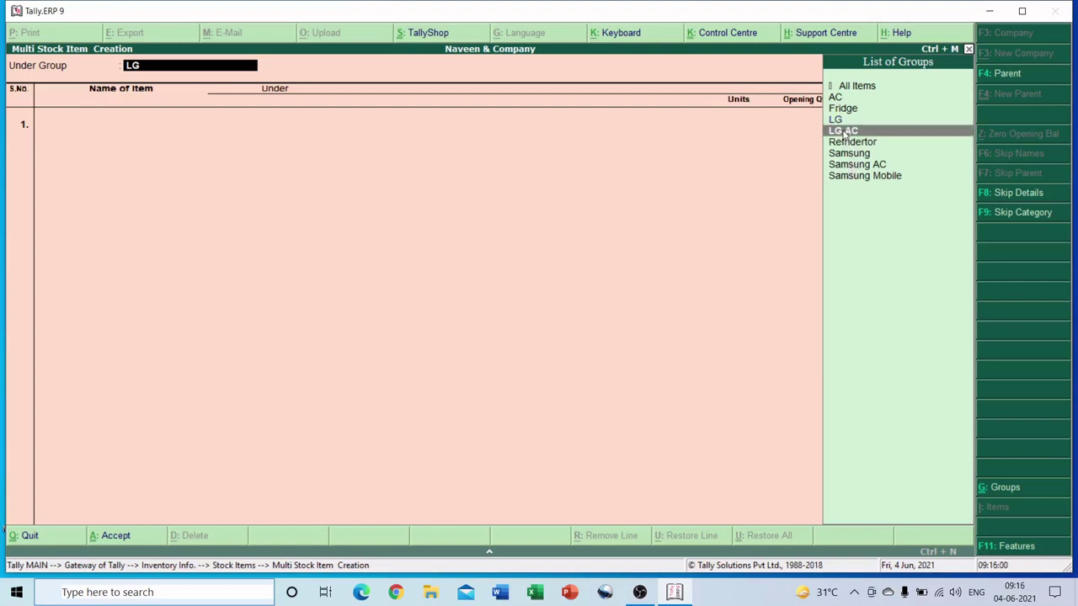
pyautogui.click(844, 132)
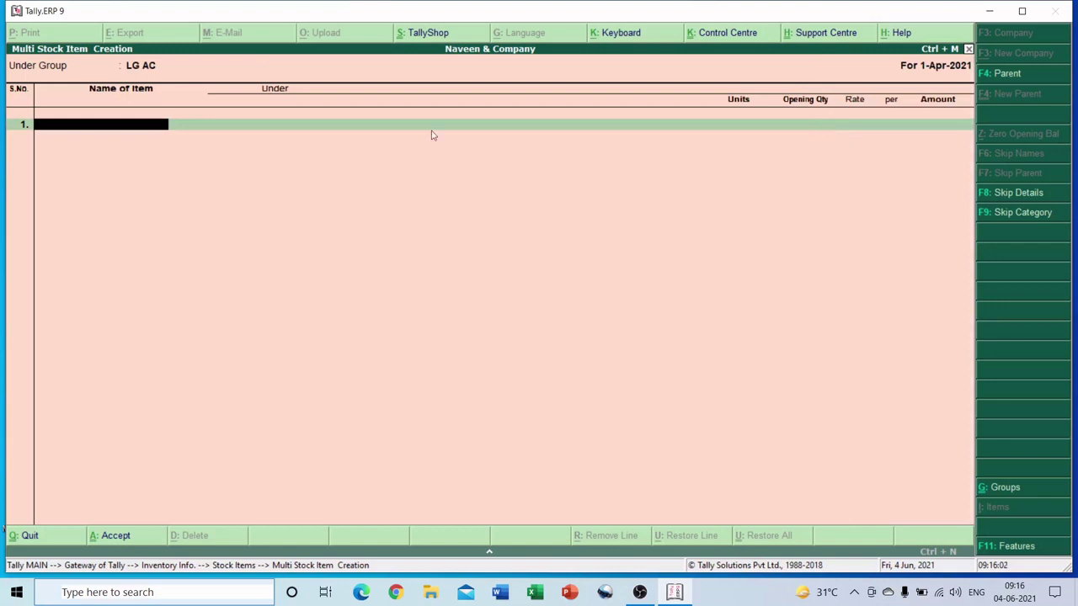
# Name the first stock item under LG AC as AC Window 47545.
pyautogui.write('Av')
pyautogui.press('BackSpace')
pyautogui.write('C wi')
pyautogui.press('BackSpace')
pyautogui.press('BackSpace')
pyautogui.press('BackSpace')
pyautogui.write('Window')
pyautogui.write(' A')
pyautogui.press('BackSpace')
pyautogui.write('47545')
pyautogui.press('Return')
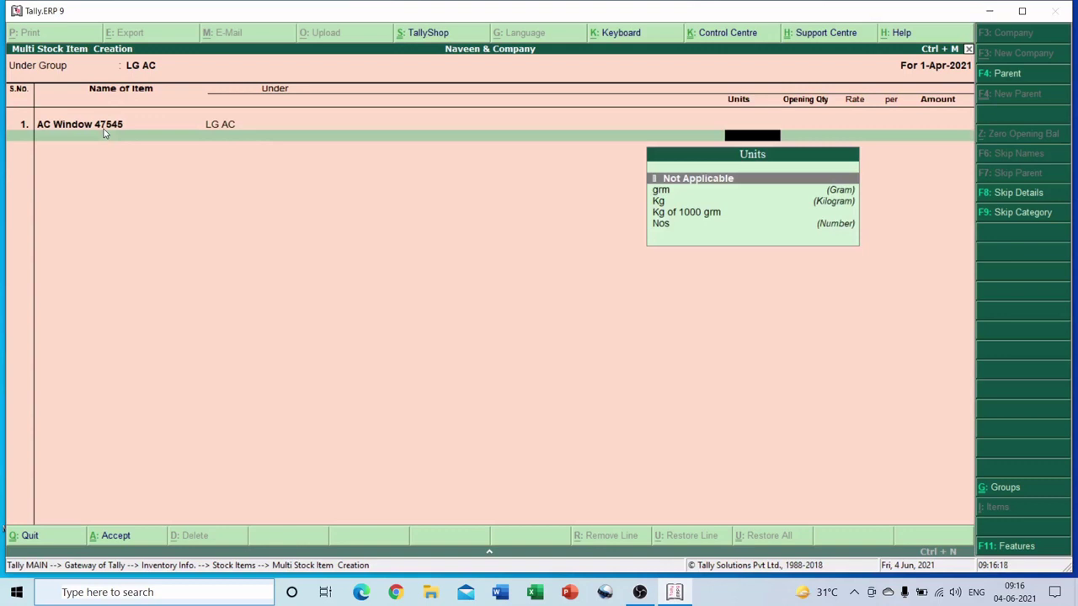
# Give AC Window 47545 the unit Nos and an opening quantity of 5 at a rate of 34000 per Nos.
pyautogui.press('Down')
pyautogui.press('Down')
pyautogui.press('Down')
pyautogui.press('Down')
pyautogui.press('Return')
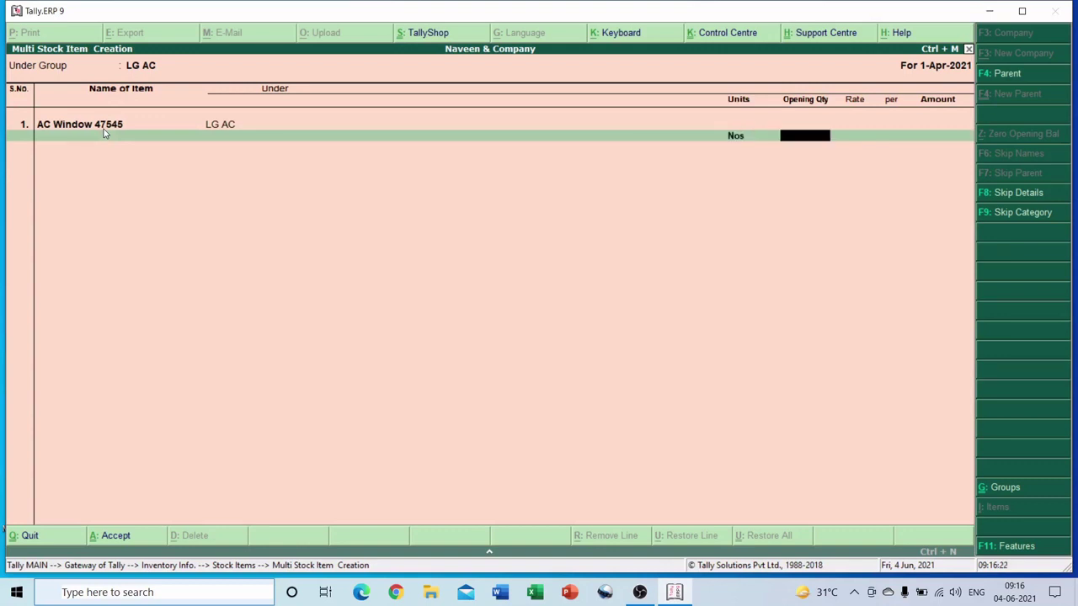
pyautogui.write('5')
pyautogui.press('Return')
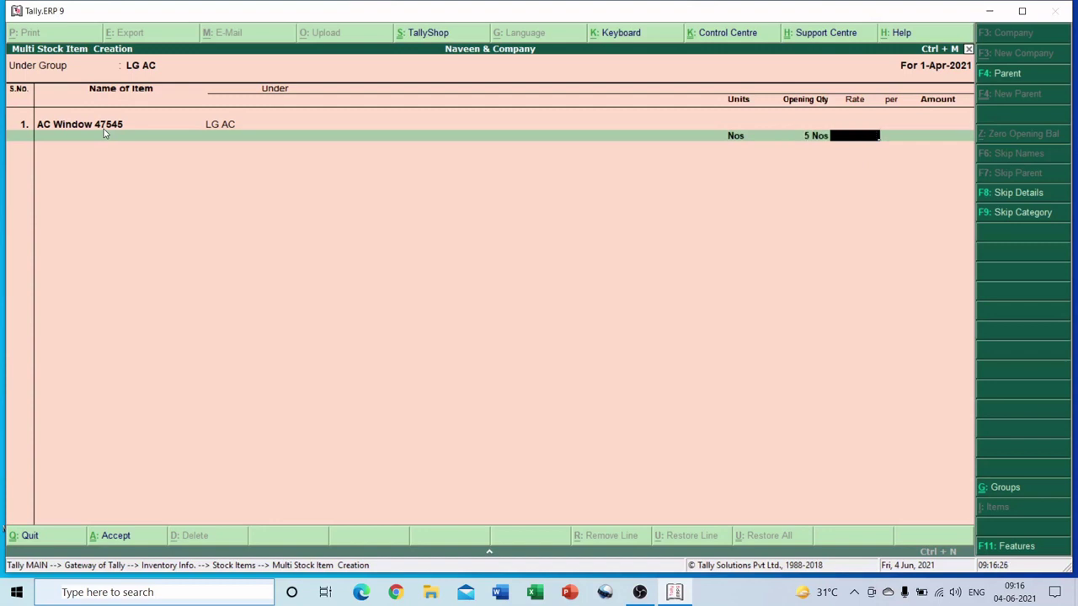
pyautogui.write('34000')
pyautogui.press('Return')
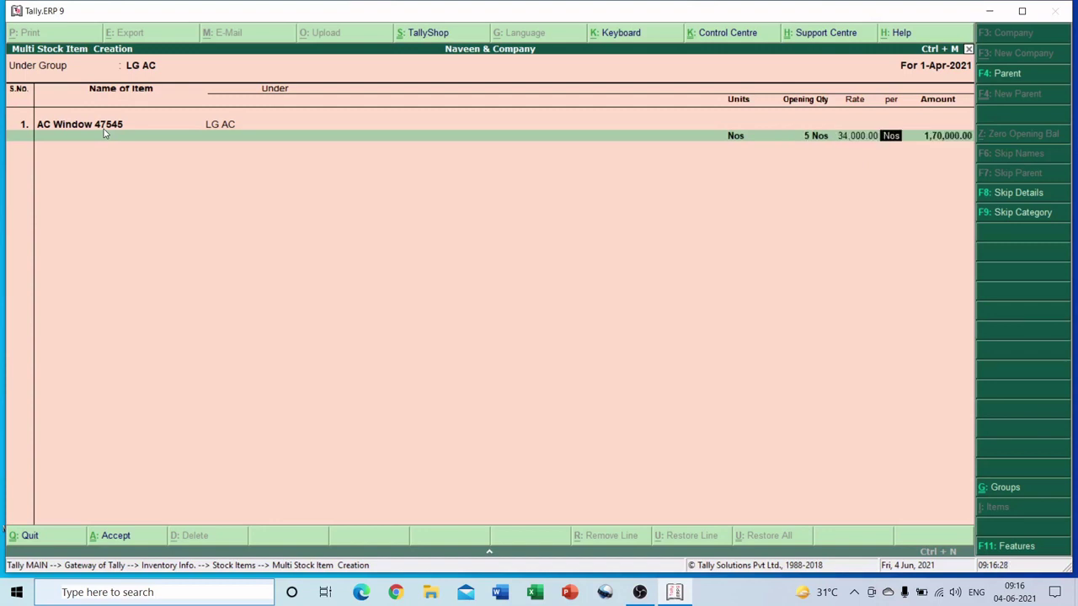
pyautogui.press('Return')
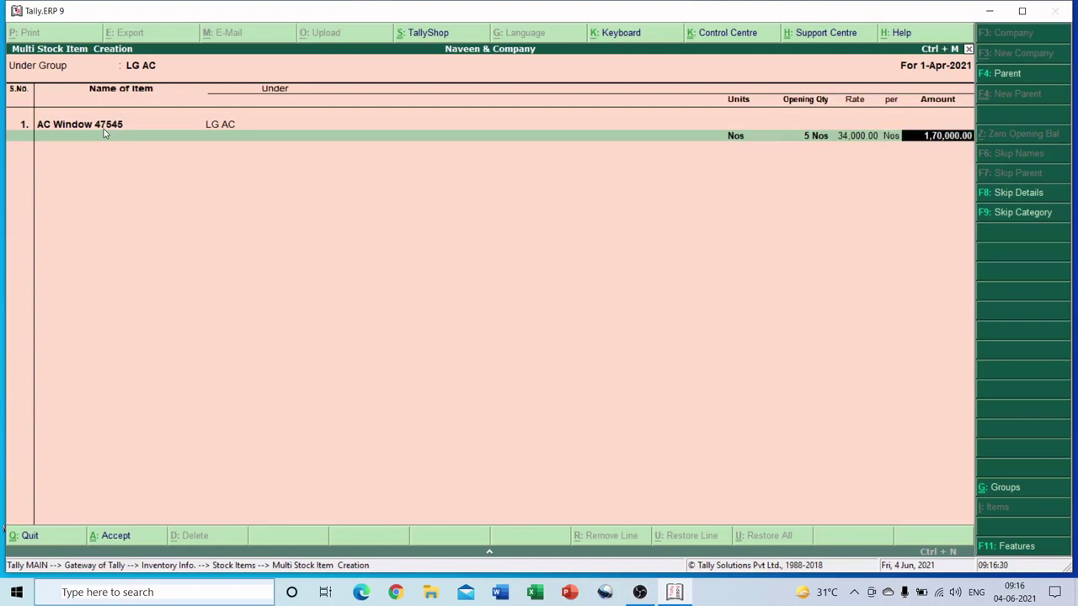
pyautogui.press('Return')
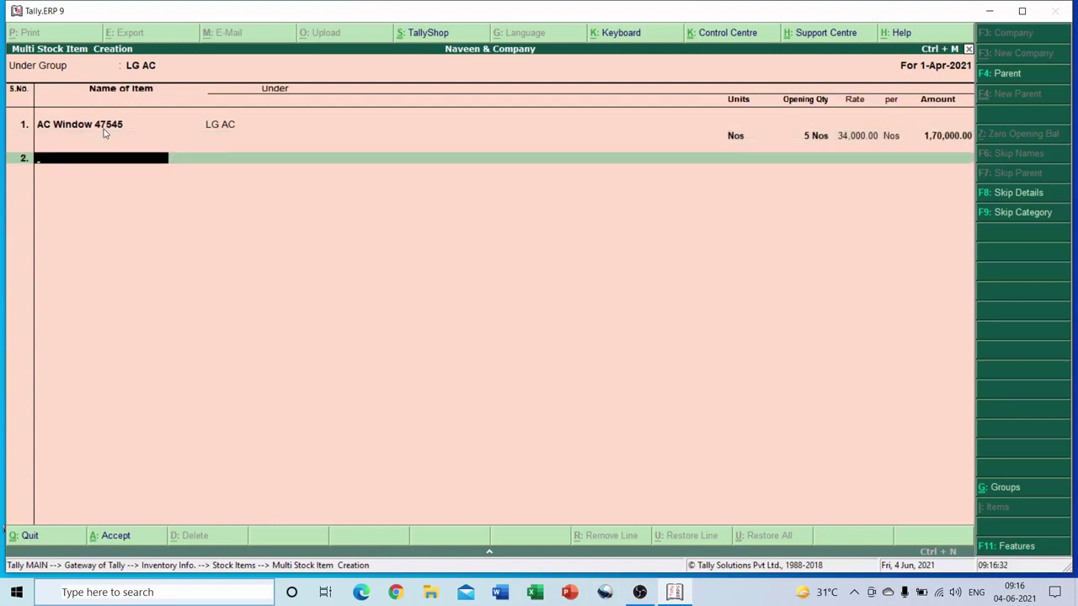
# Add AC Window 47125 as the second stock item under LG AC, with Nos as its unit.
pyautogui.write('AC Window 47125')
pyautogui.press('Return')
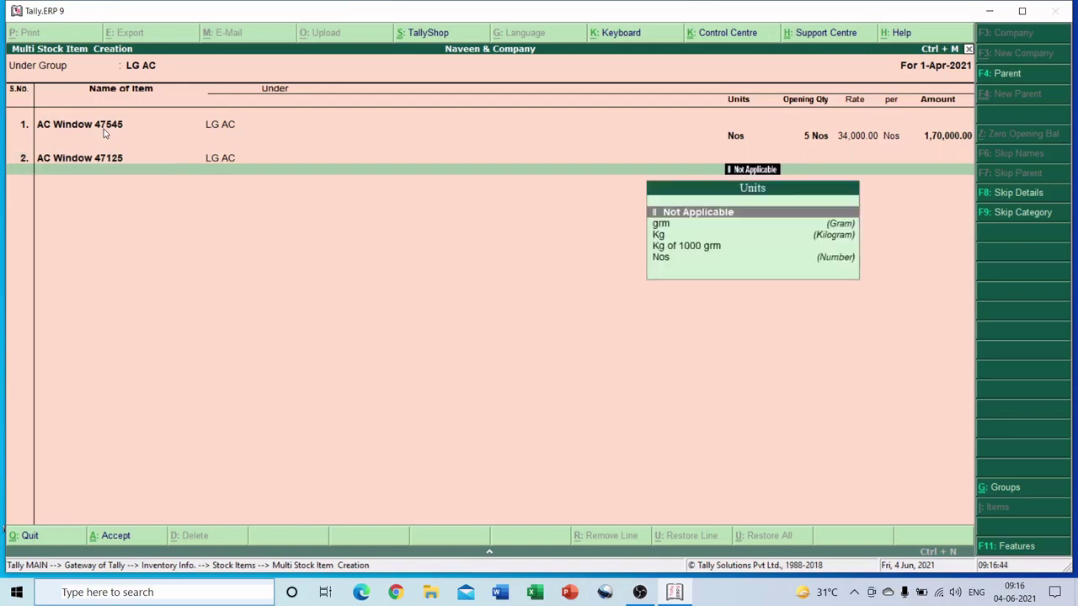
pyautogui.press('Down')
pyautogui.press('Down')
pyautogui.press('Down')
pyautogui.press('Down')
pyautogui.press('Return')
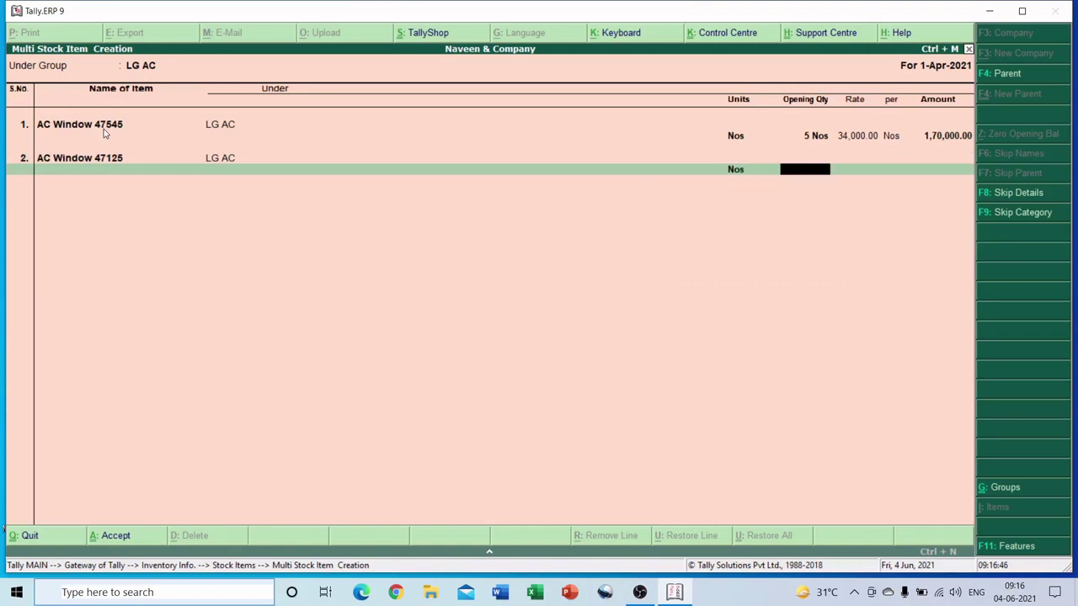
# Enter an opening quantity of 2 at a rate of 30000 per Nos for AC Window 47125, and save both items.
pyautogui.write('2')
pyautogui.press('Return')
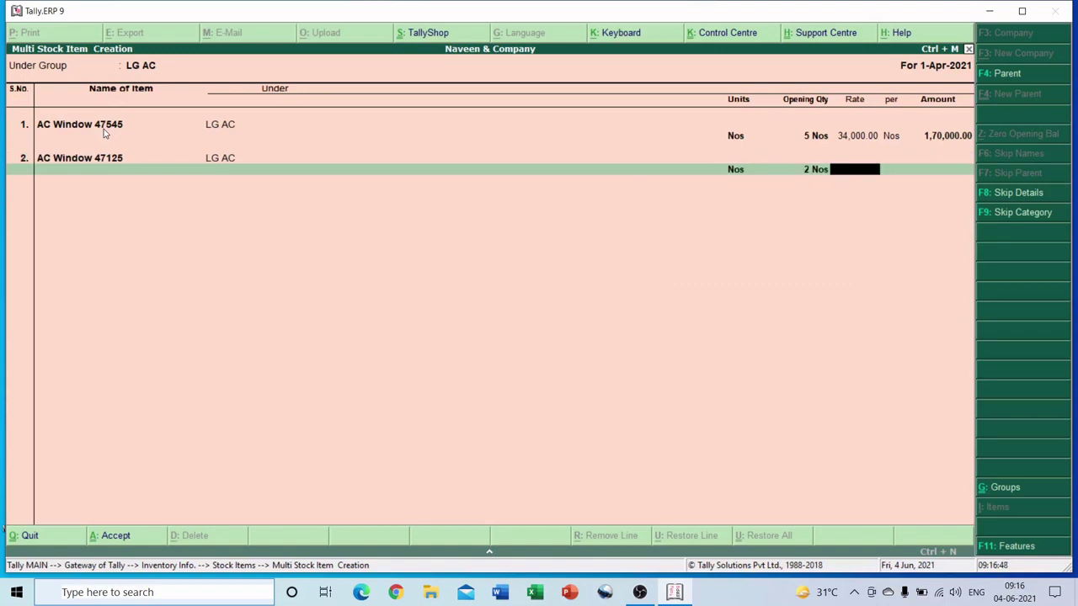
pyautogui.write('30000')
pyautogui.press('Return')
pyautogui.press('Return')
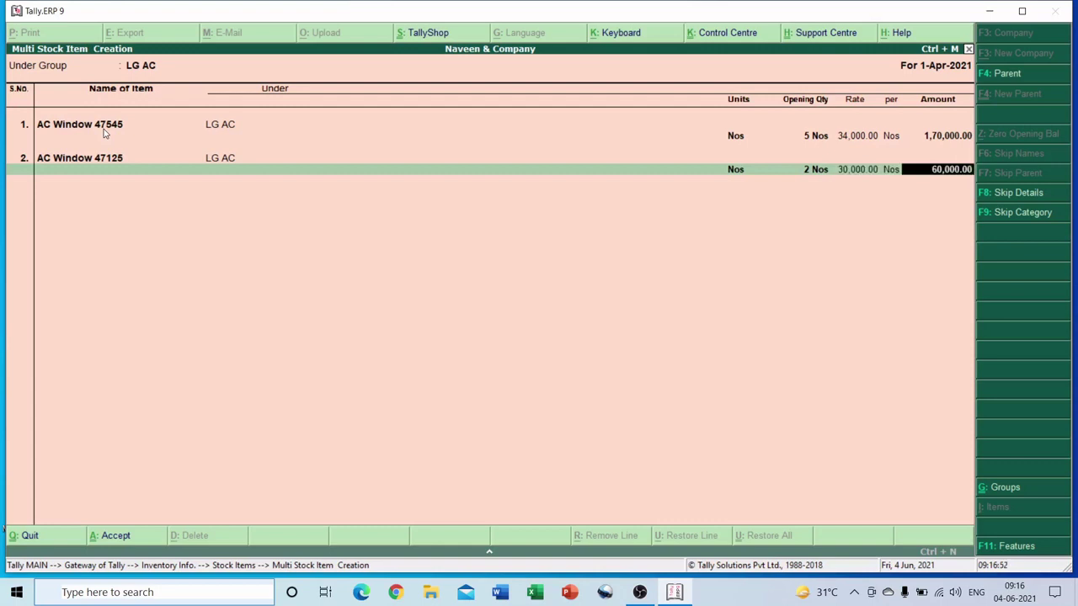
pyautogui.press('Return')
pyautogui.press('Return')
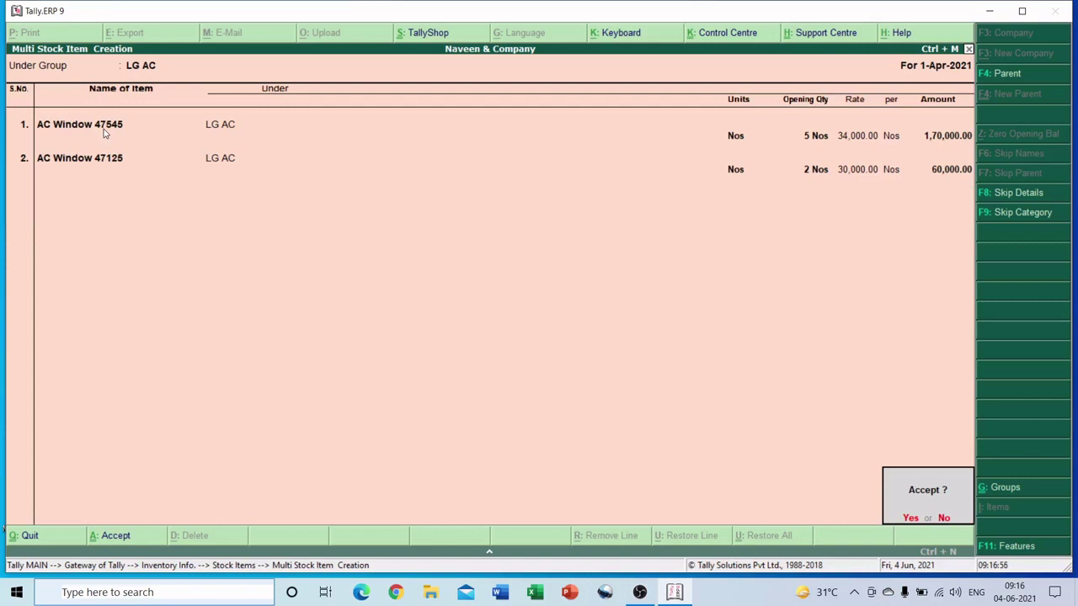
pyautogui.press('Return')
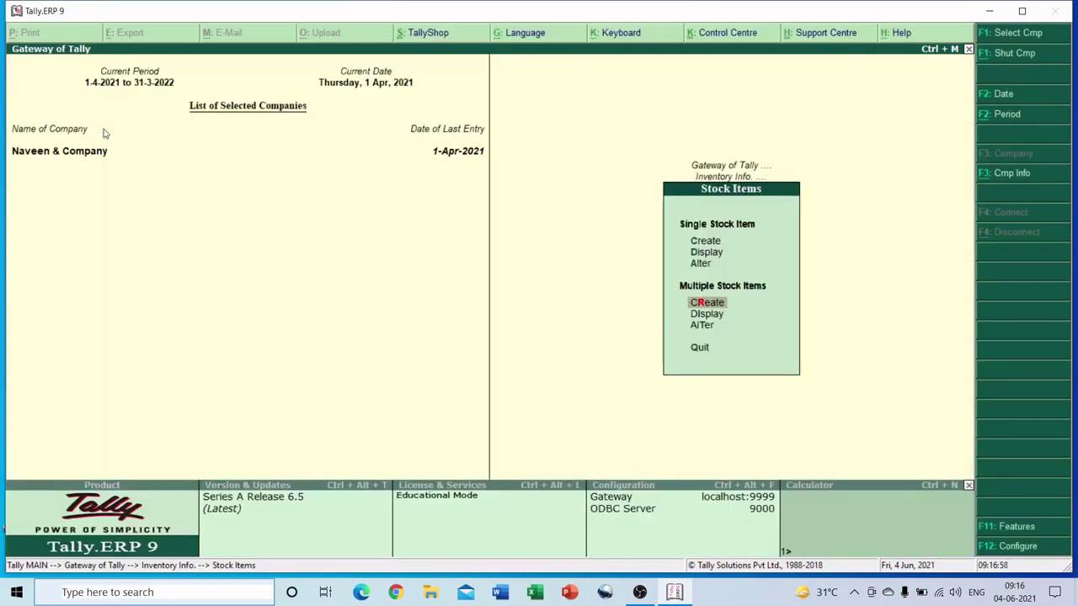